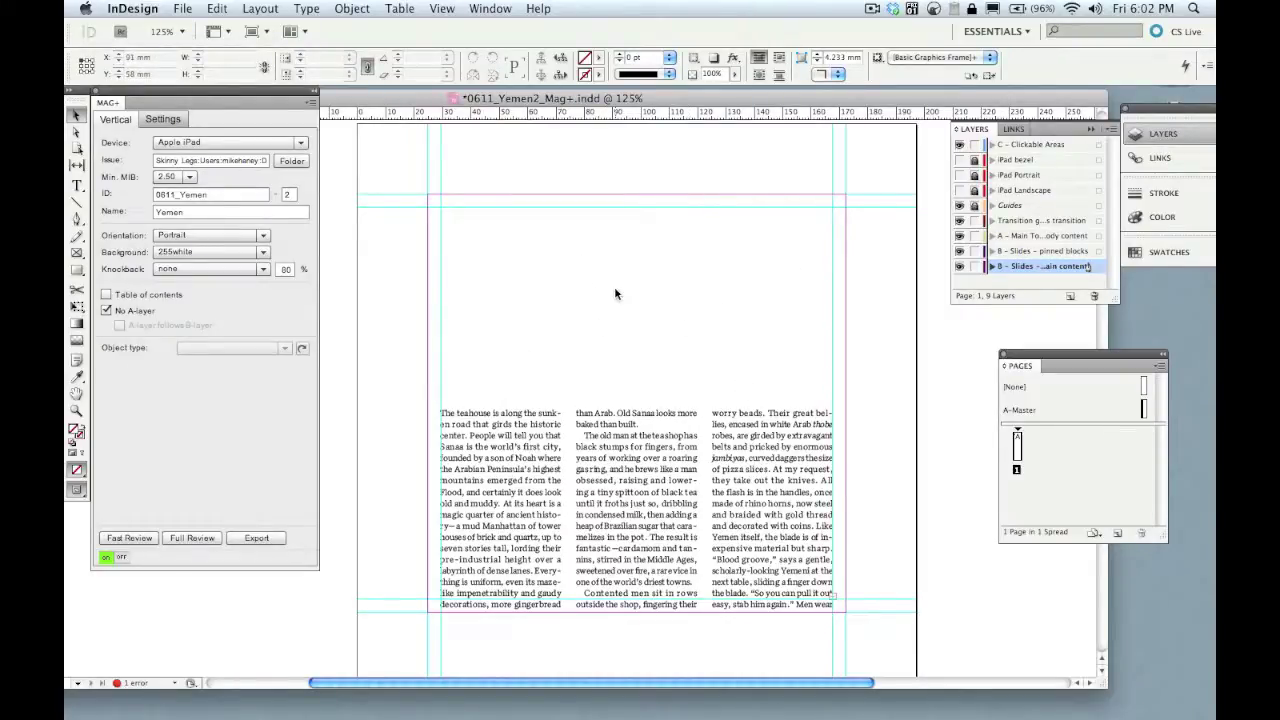
# - Draw an empty 138 × 90 mm frame across the top of the page, above the text columns
pyautogui.click(77, 252)
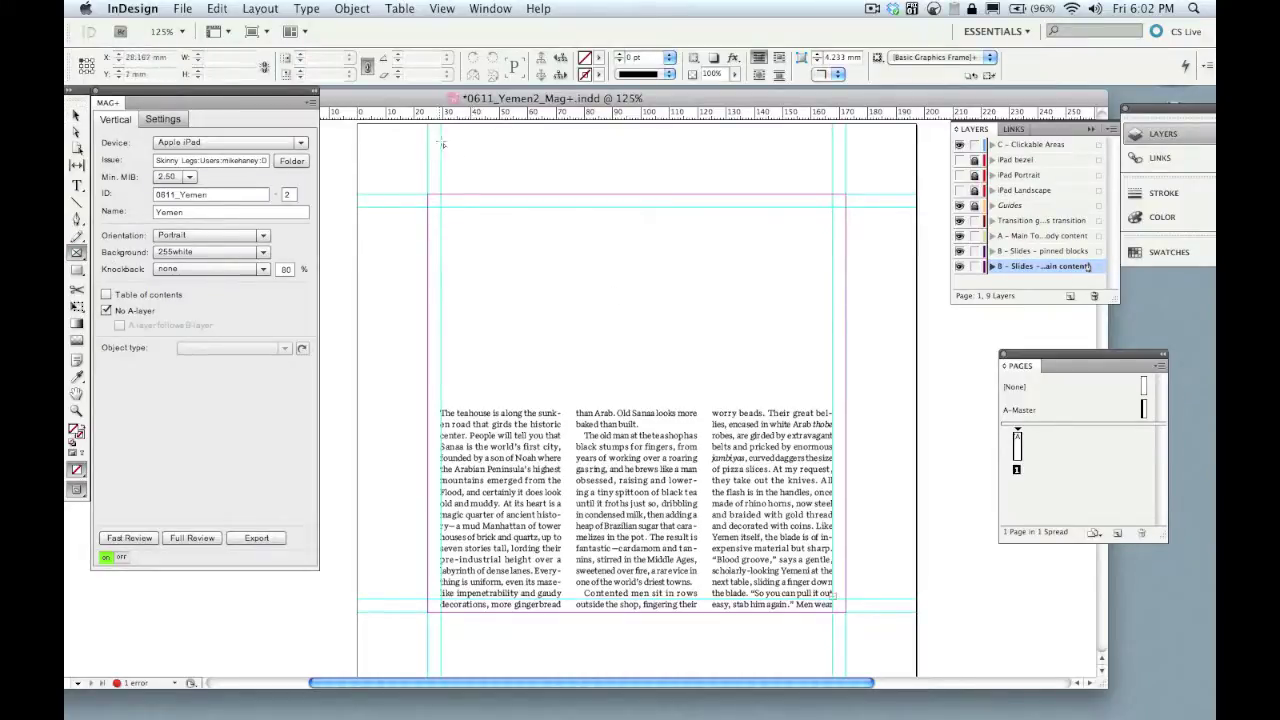
pyautogui.moveTo(442, 141); pyautogui.dragTo(832, 394)
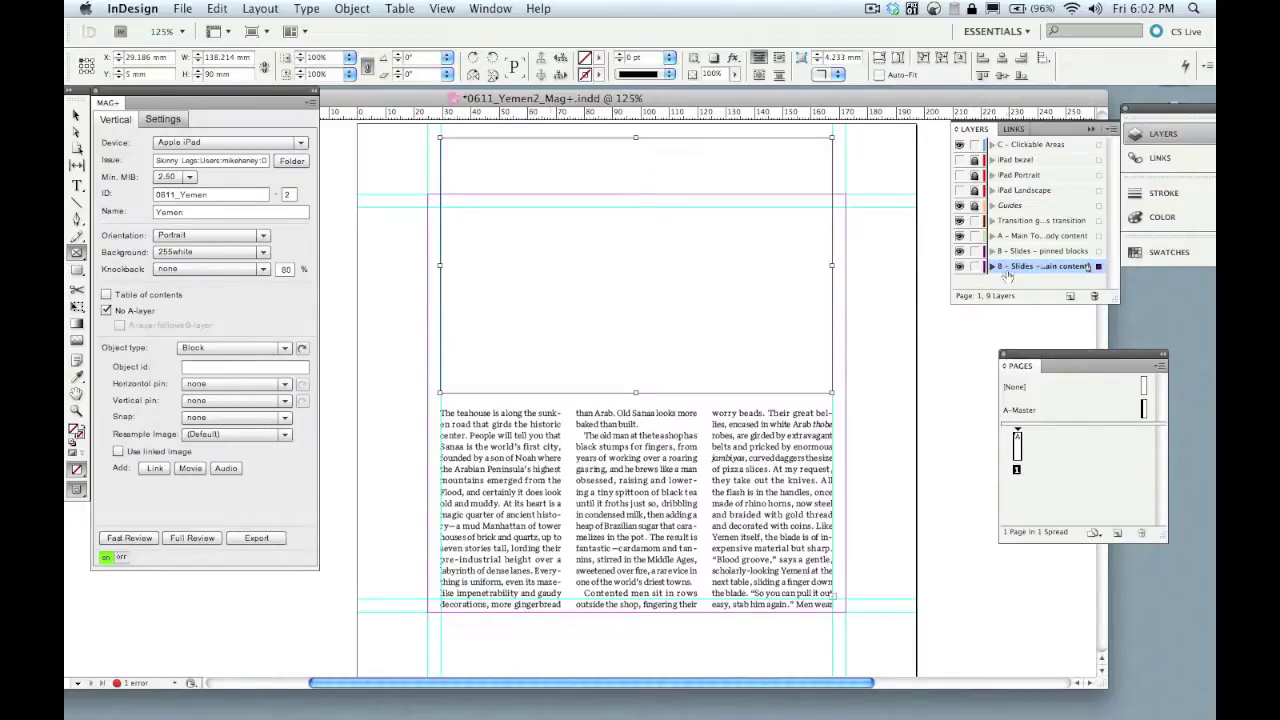
# - Set the frame's Mag+ object type to HTML with its URL set to HTML Gallery/index.html
pyautogui.click(282, 349)
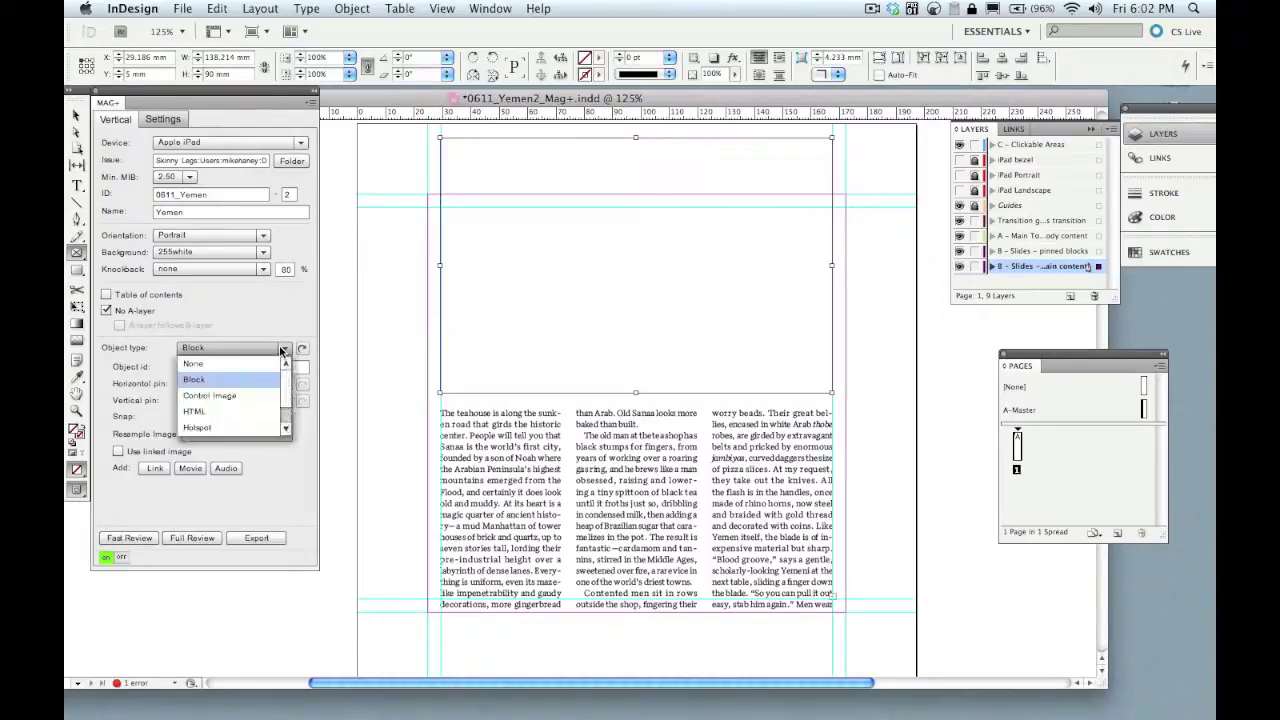
pyautogui.click(194, 412)
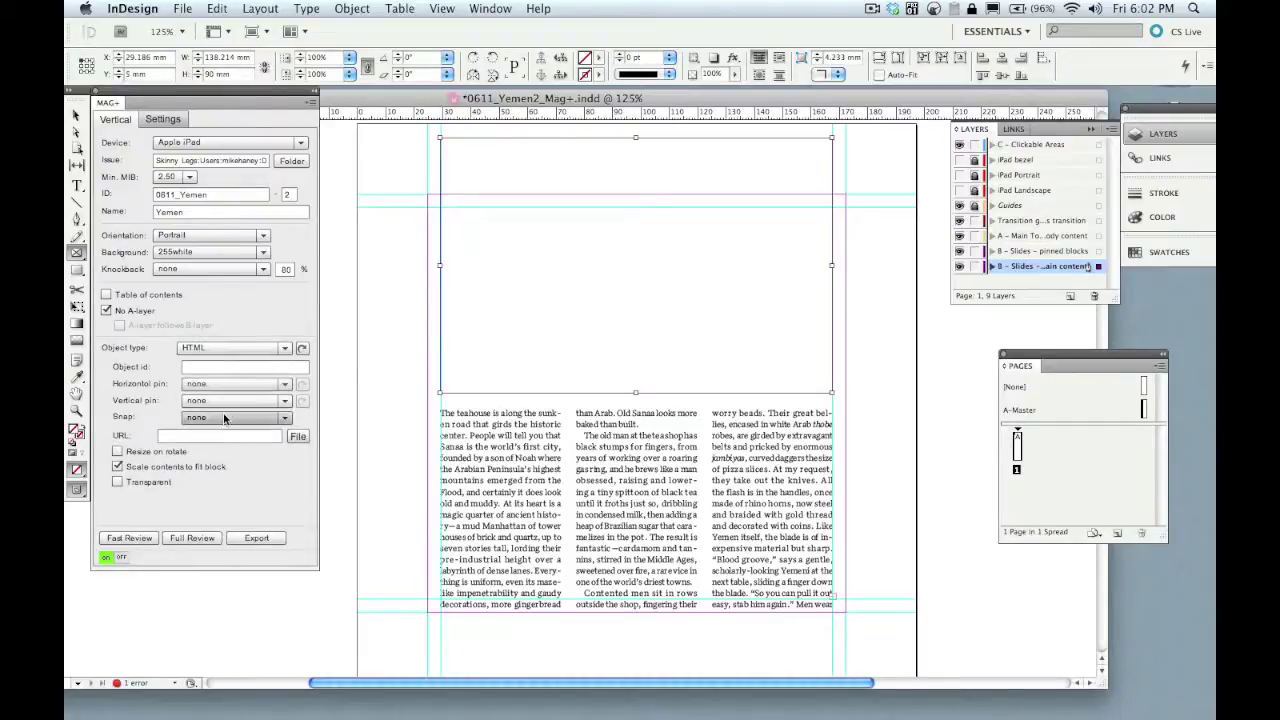
pyautogui.click(298, 438)
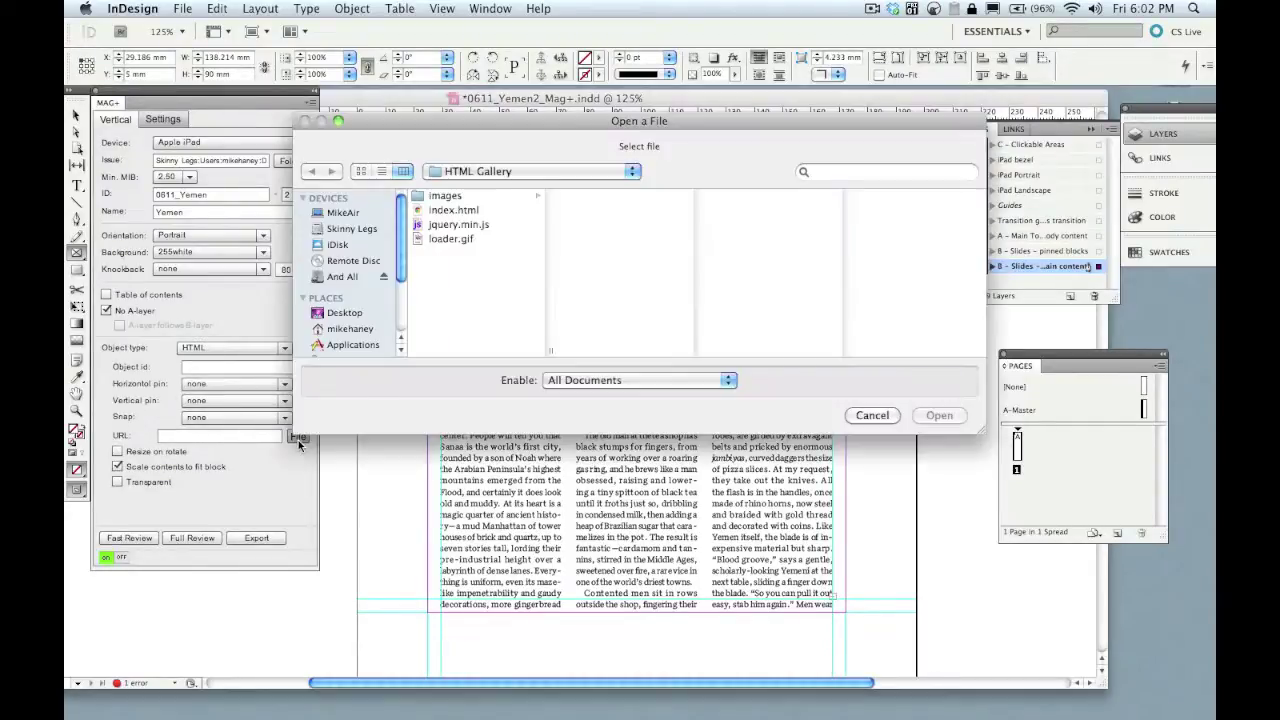
pyautogui.click(484, 211)
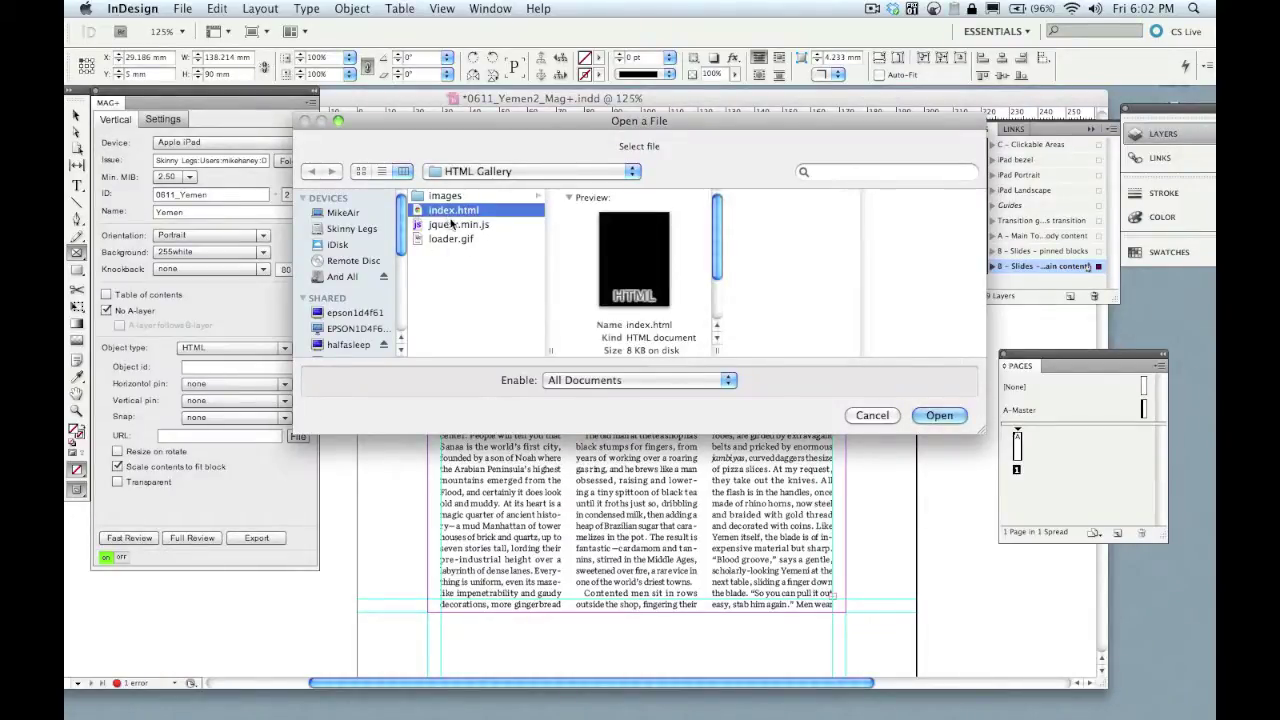
pyautogui.click(927, 418)
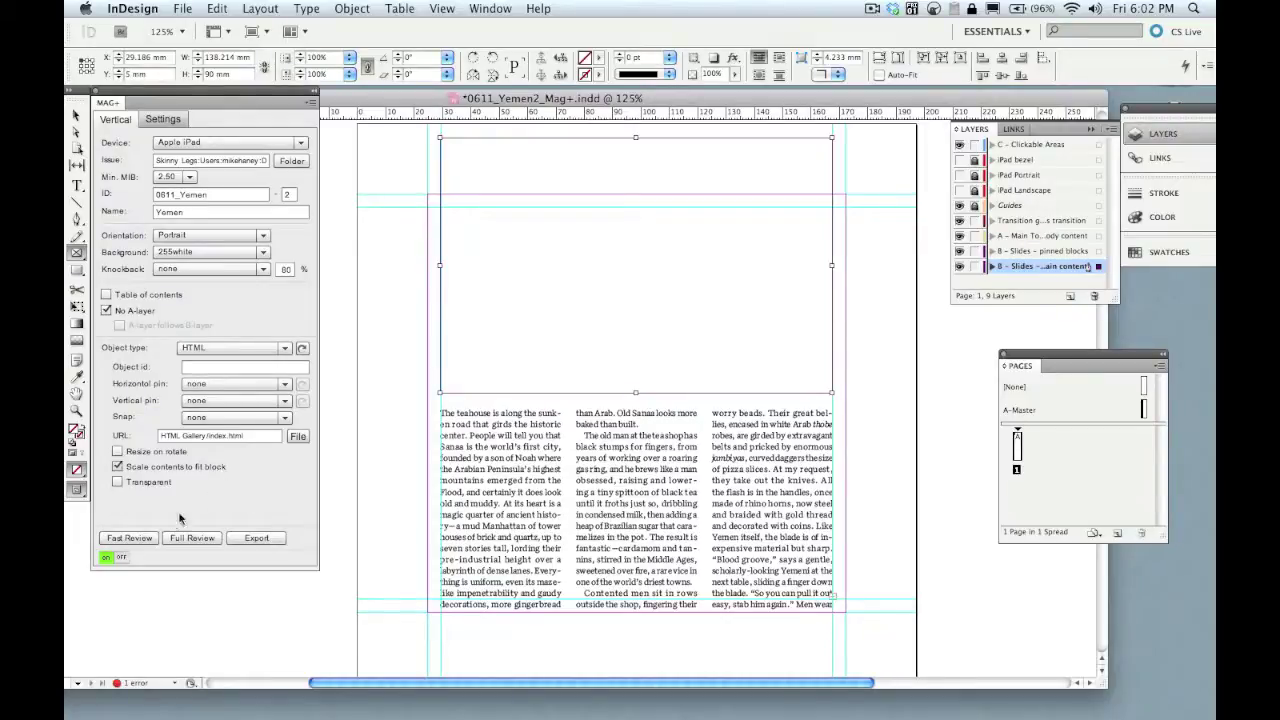
# - Run Fast Review and swipe the iPad gallery through the fortress, sunset cliff and green bags photos
pyautogui.click(150, 539)
pyautogui.moveTo(622, 714)
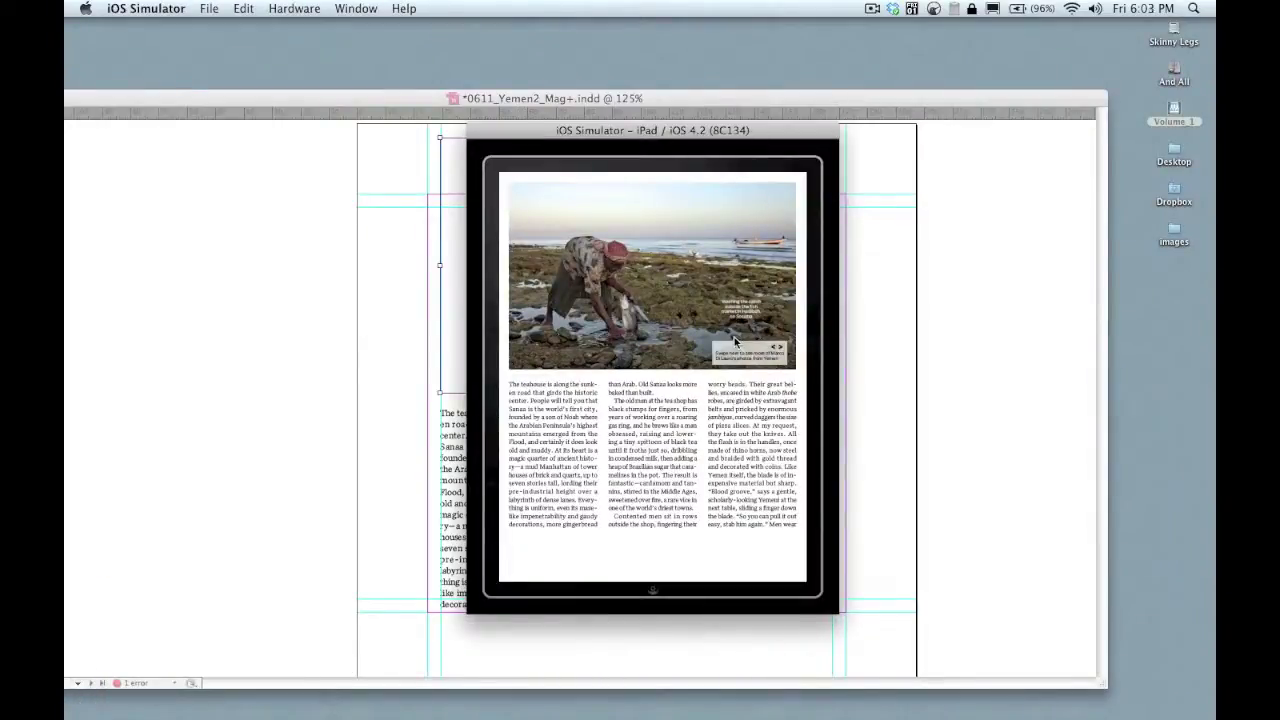
pyautogui.moveTo(735, 343); pyautogui.dragTo(520, 343)
pyautogui.moveTo(745, 331); pyautogui.dragTo(488, 343)
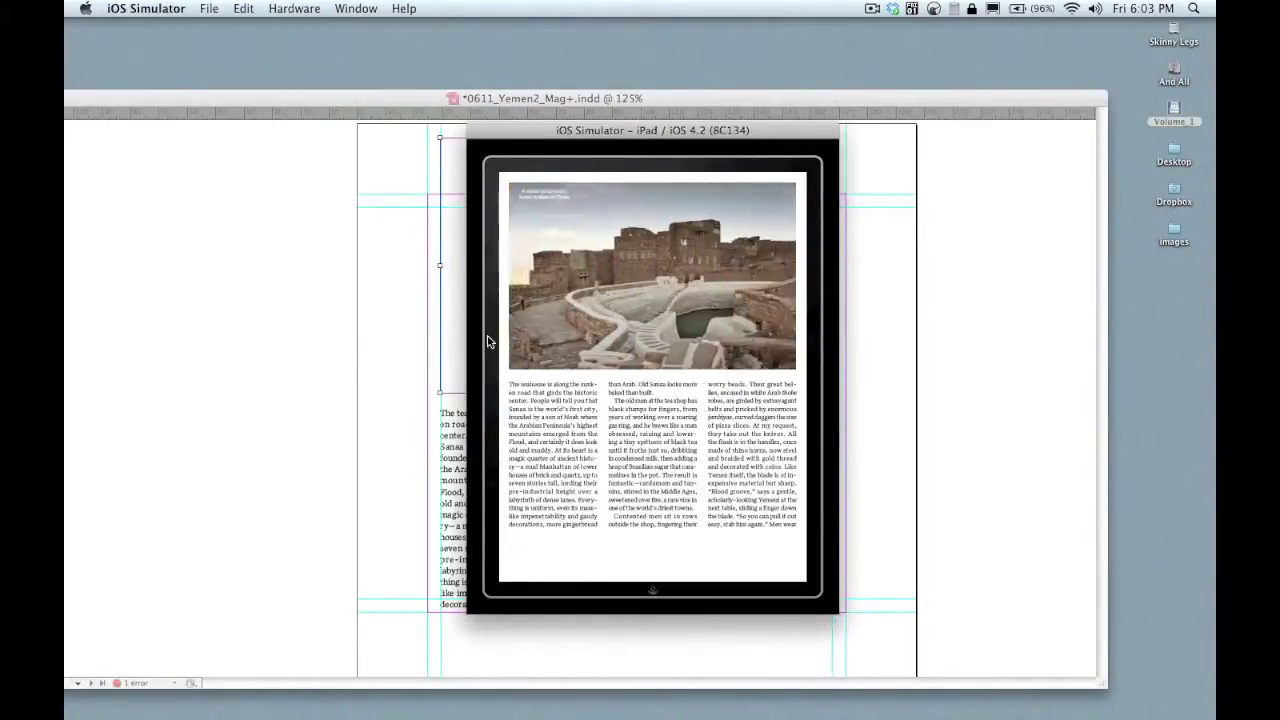
pyautogui.moveTo(704, 327); pyautogui.dragTo(462, 333)
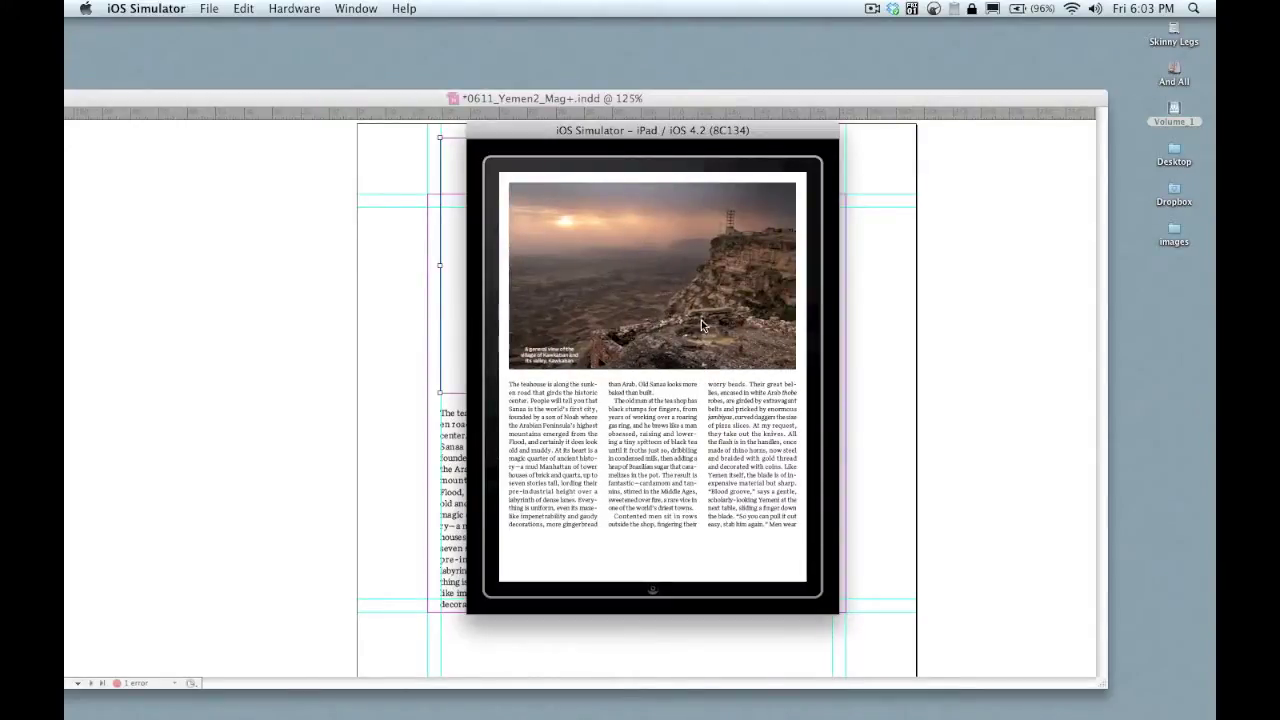
pyautogui.moveTo(733, 329); pyautogui.dragTo(479, 336)
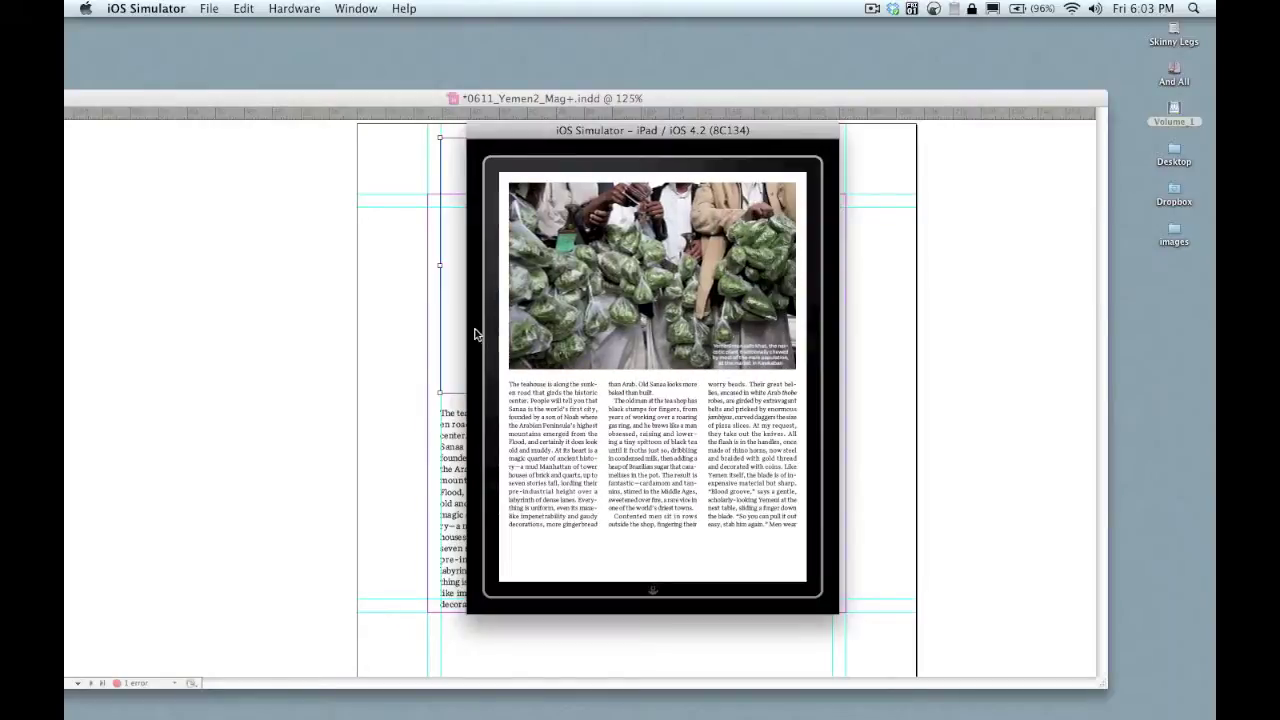
pyautogui.click(871, 343)
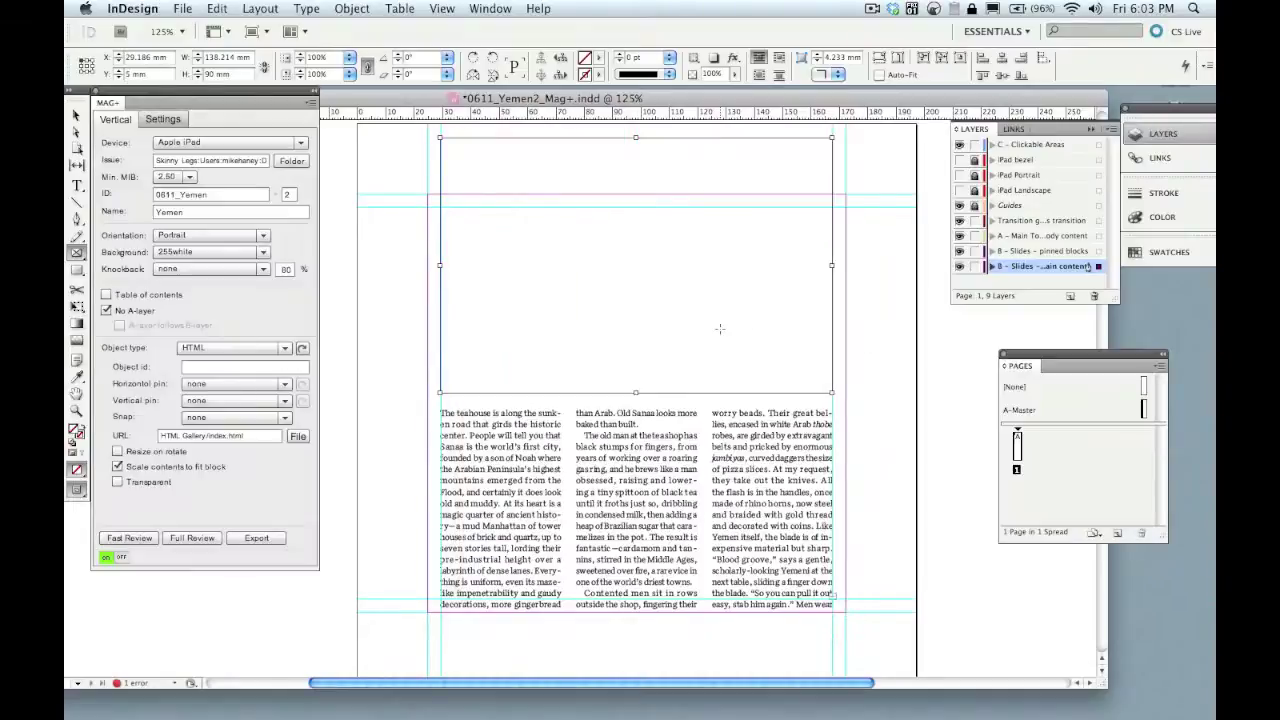
# - Place Y1.jpg into the HTML frame, fit it proportionally and fit the frame to it
pyautogui.press('super+d')
pyautogui.doubleClick(489, 177)
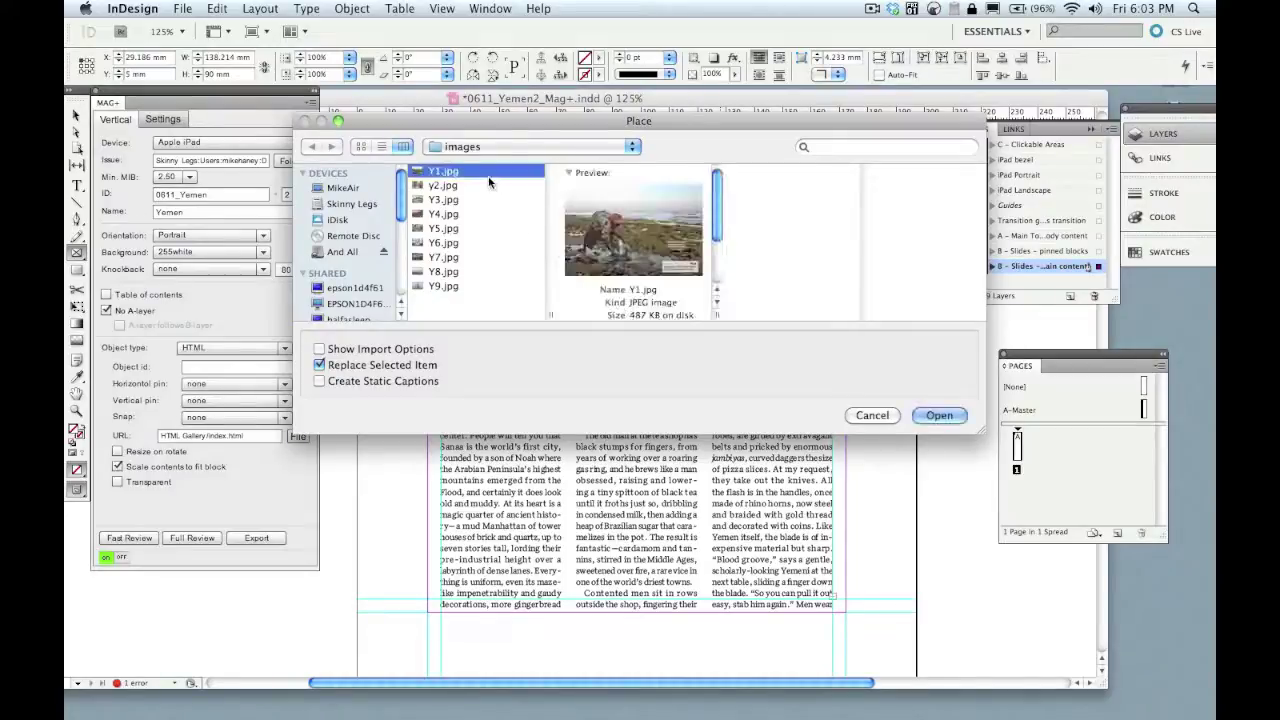
pyautogui.click(897, 60)
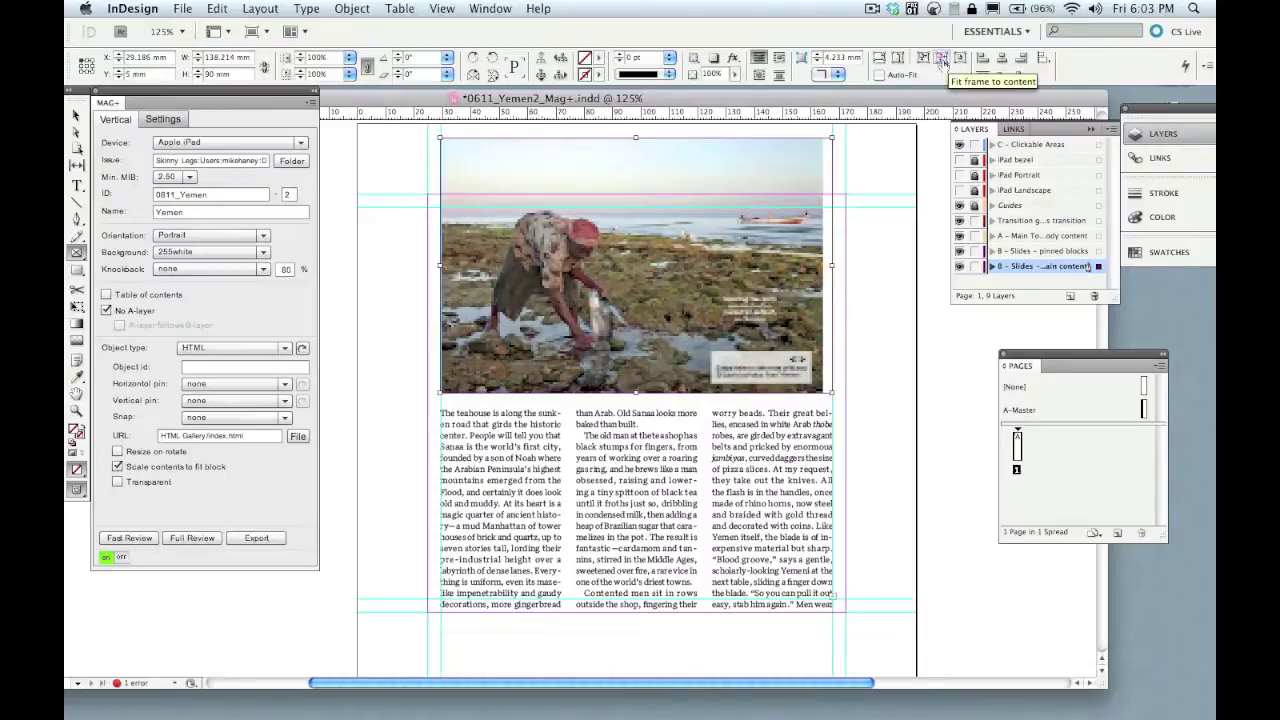
pyautogui.click(941, 62)
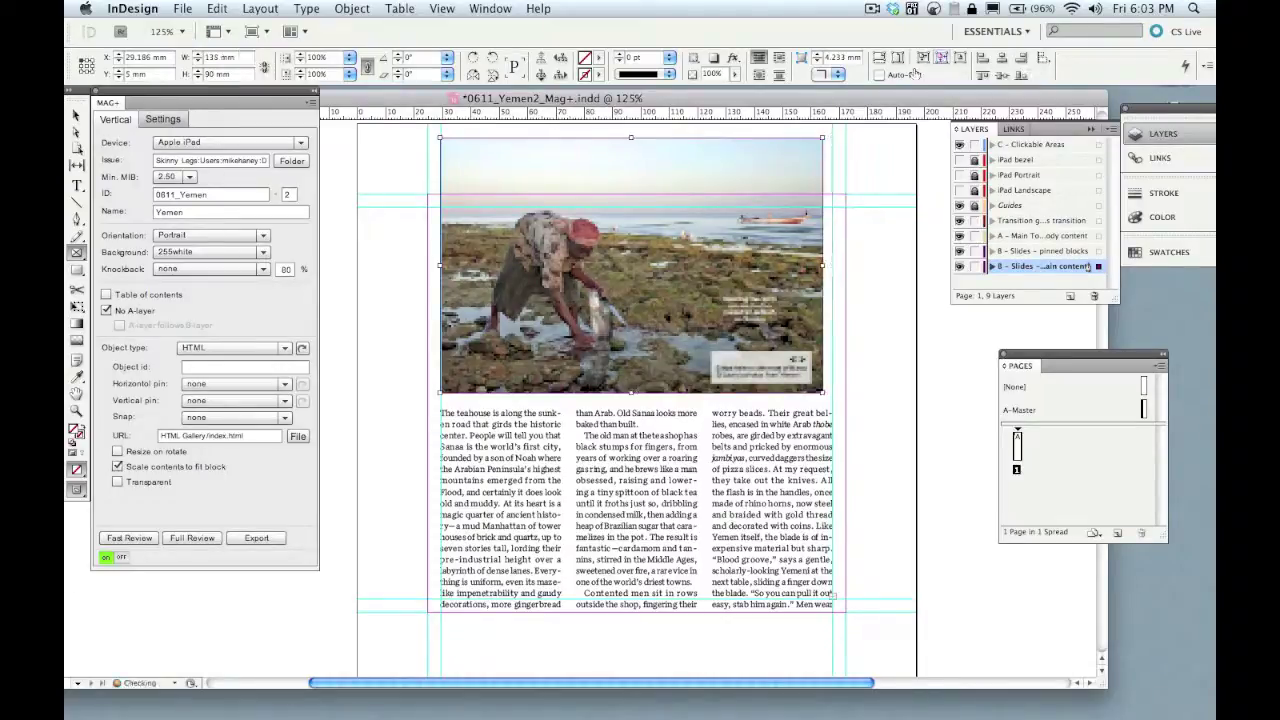
# - Widen the frame back to full width and refit the photo to fill it
pyautogui.click(77, 115)
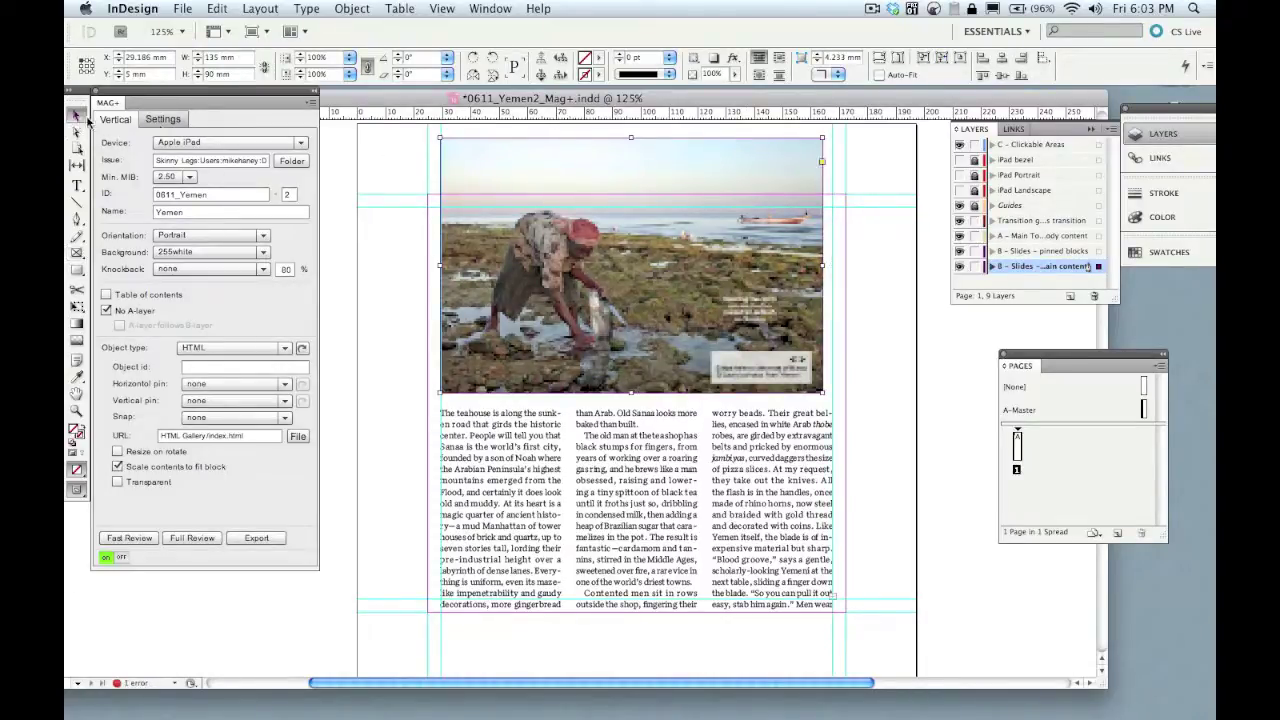
pyautogui.moveTo(584, 312); pyautogui.dragTo(595, 308)
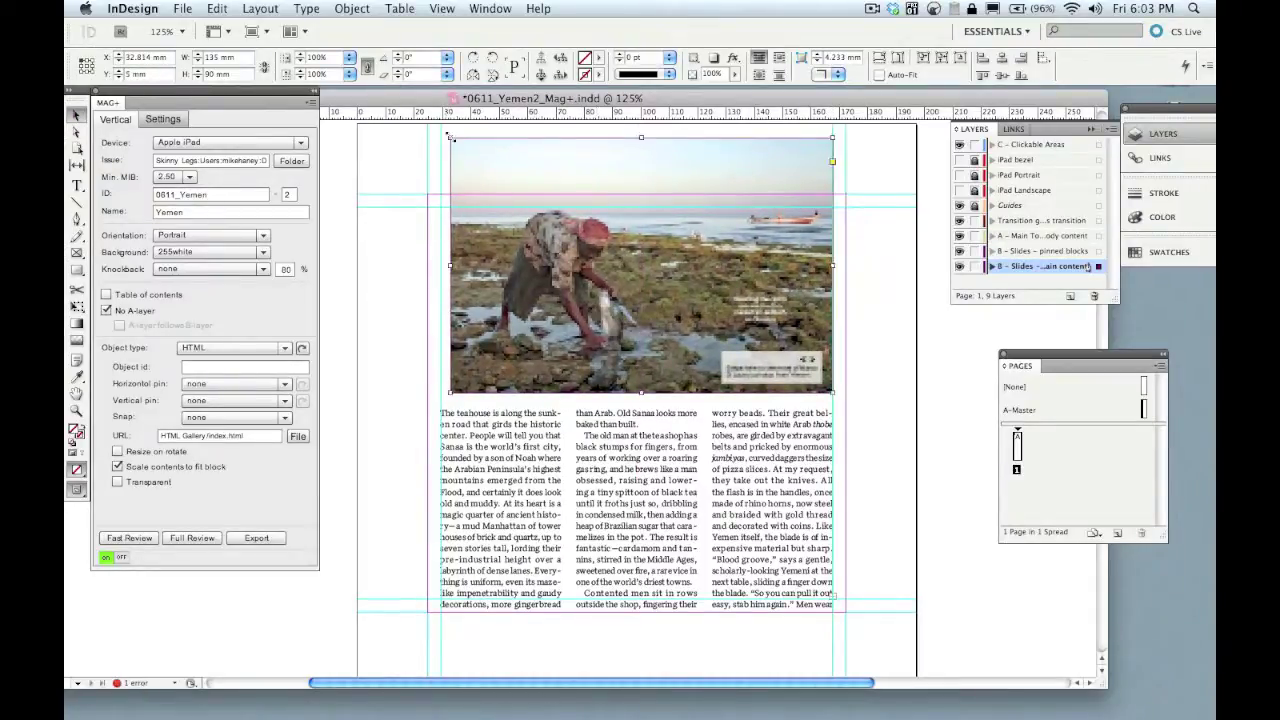
pyautogui.moveTo(449, 134); pyautogui.dragTo(441, 130)
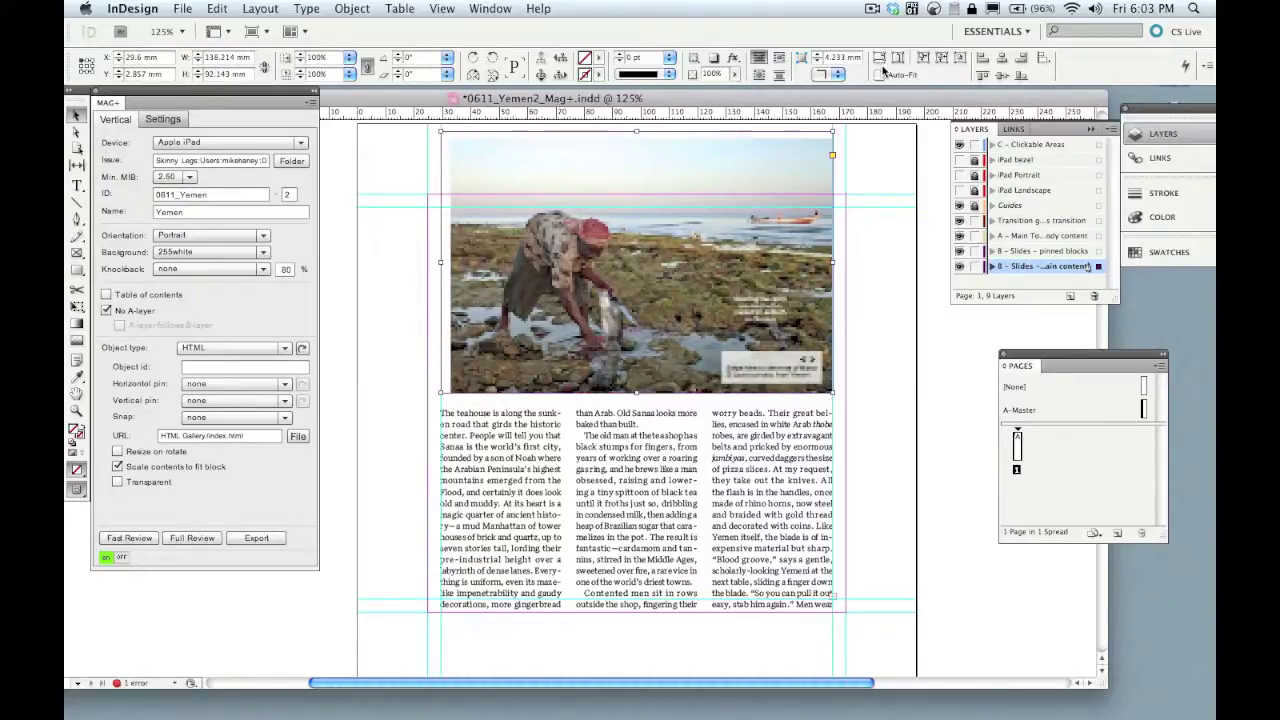
pyautogui.click(897, 58)
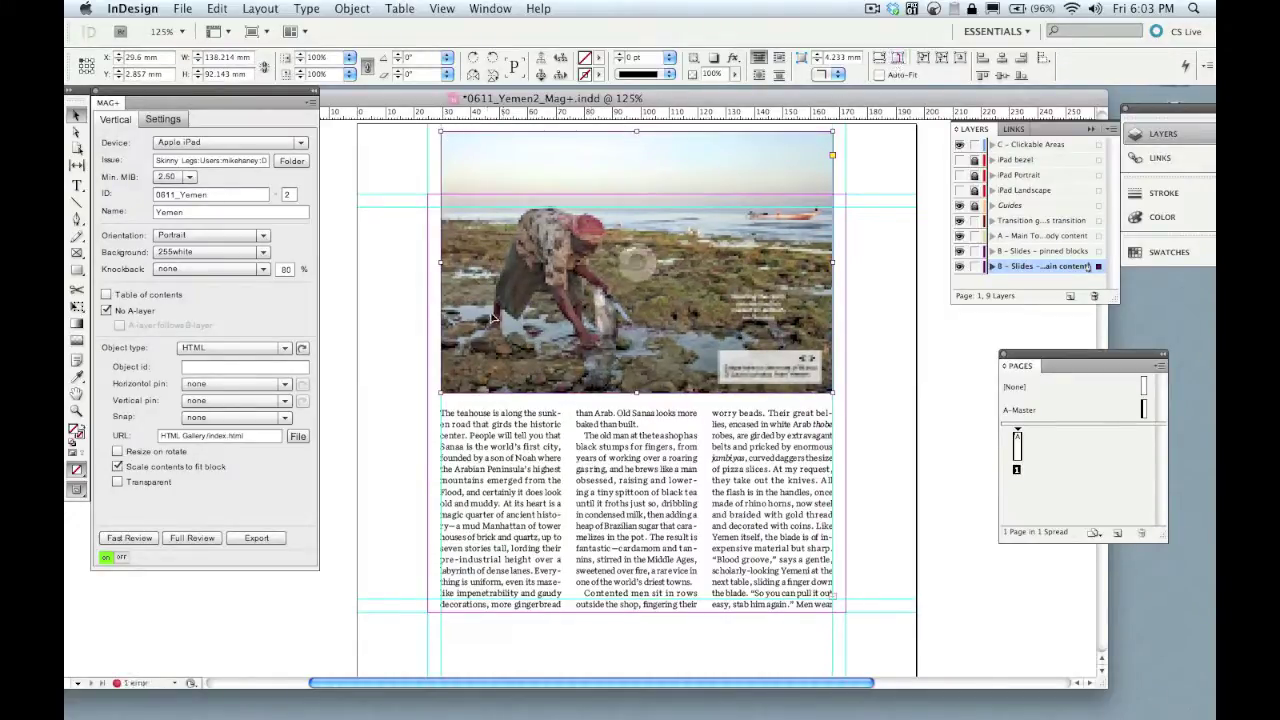
# - Rebuild the Fast Review preview and swipe from the fisherman photo to the fortress
pyautogui.click(130, 538)
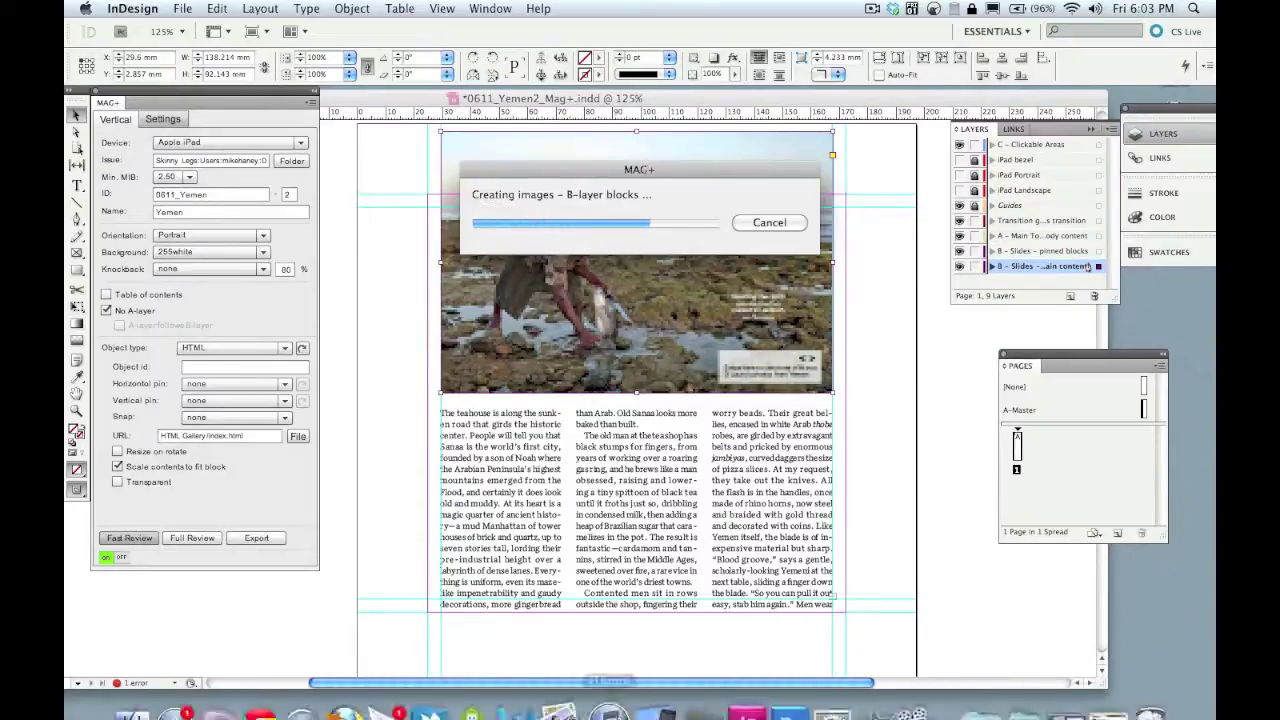
pyautogui.moveTo(635, 713)
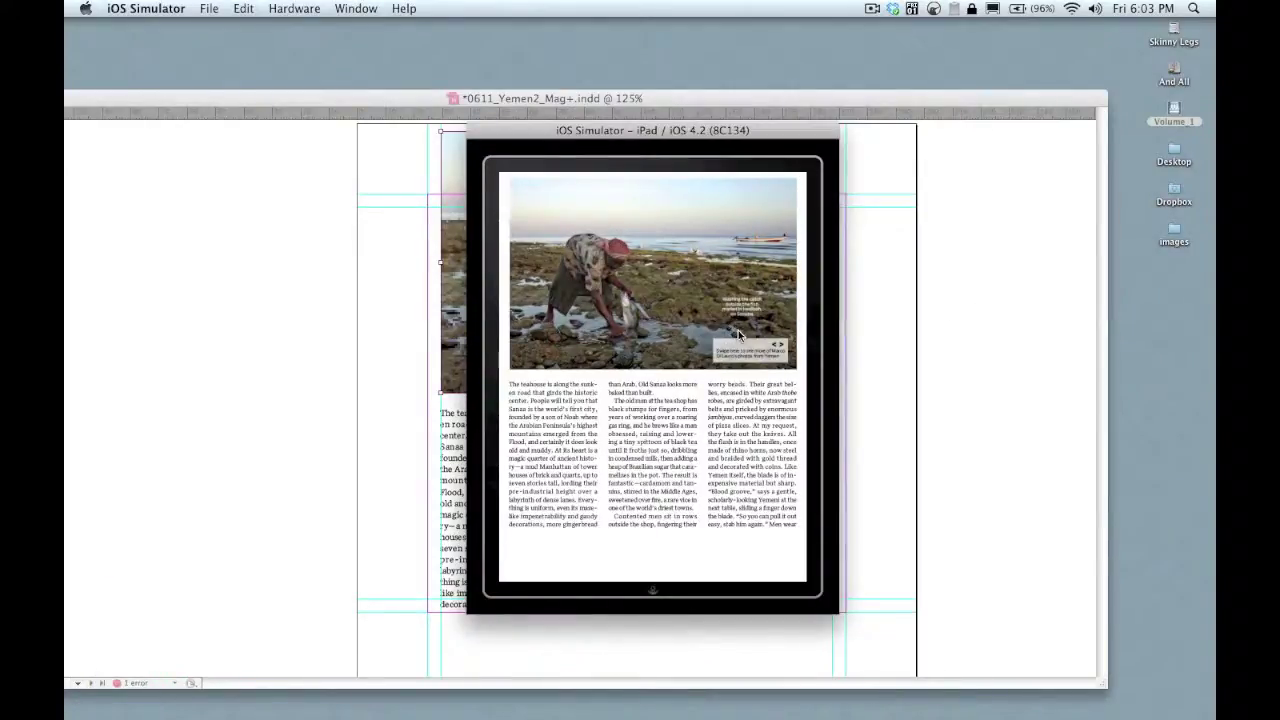
pyautogui.moveTo(744, 337); pyautogui.dragTo(566, 337)
pyautogui.moveTo(730, 330); pyautogui.dragTo(416, 336)
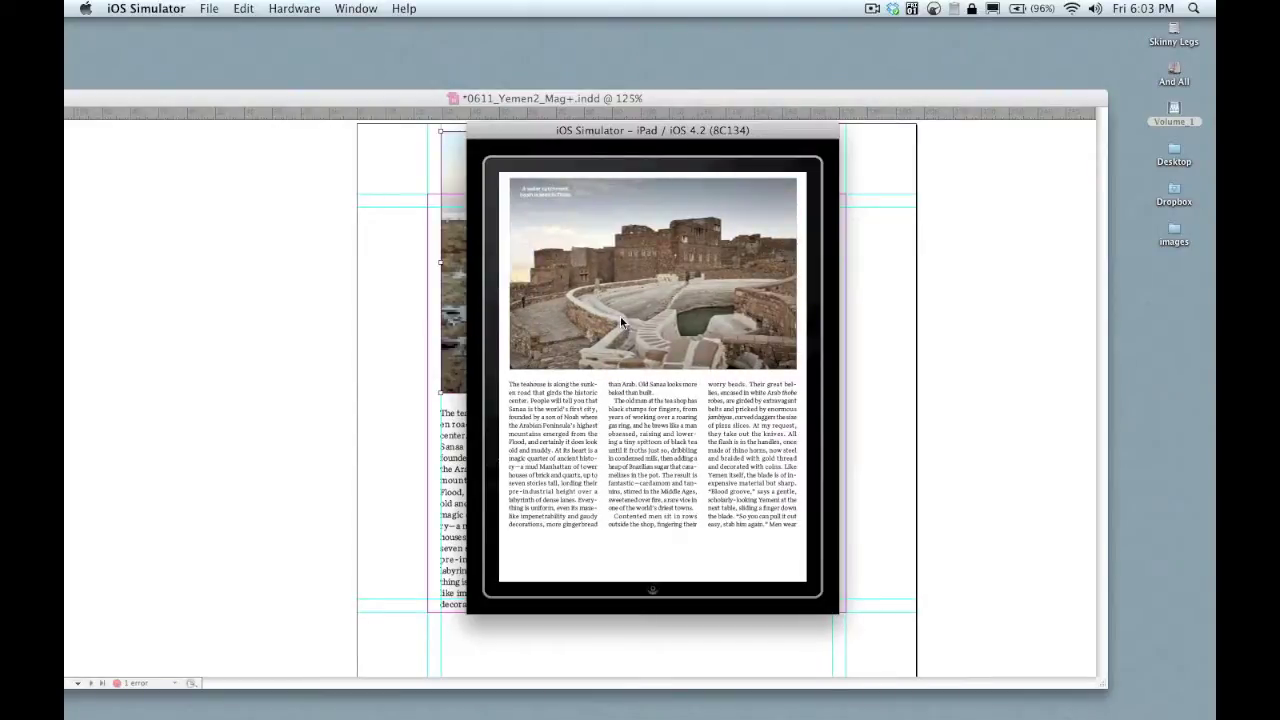
pyautogui.click(417, 414)
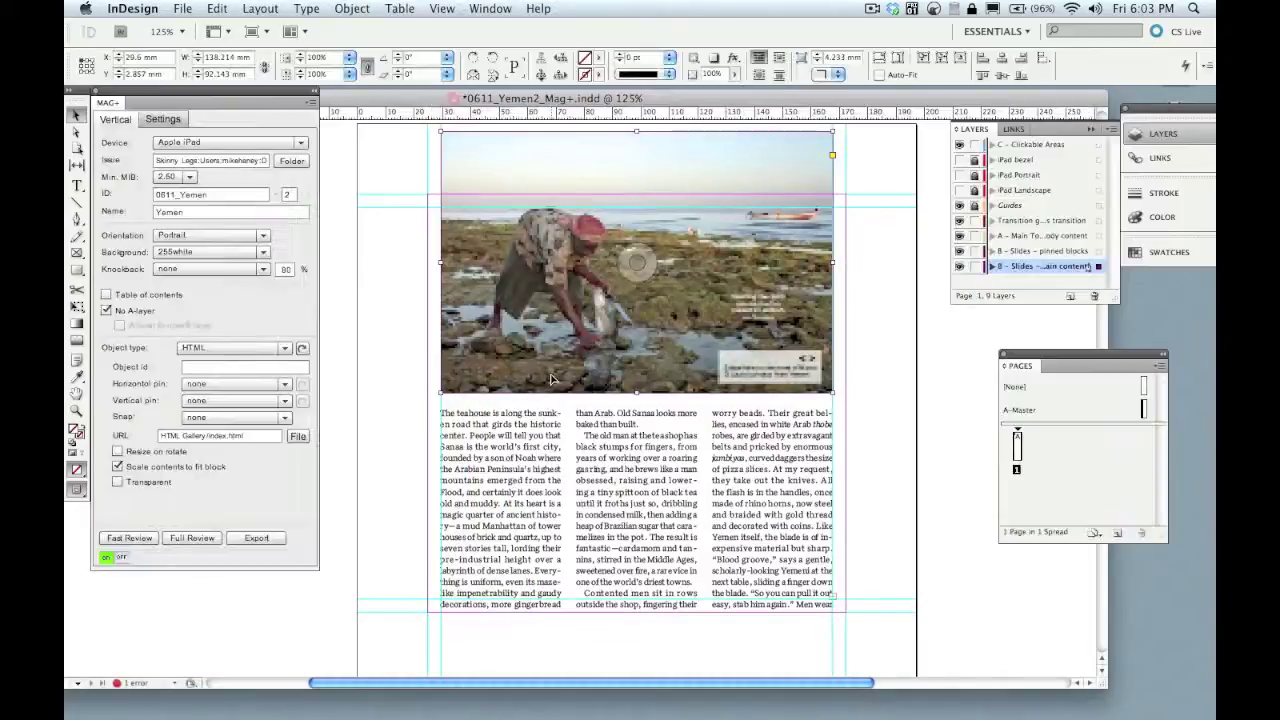
# - Browse to Summer 2011 Buyer's Guide > REI > REI_INT_I1_1004_iPad_Ad_R1_stack in the Open dialog
pyautogui.press('super+o')
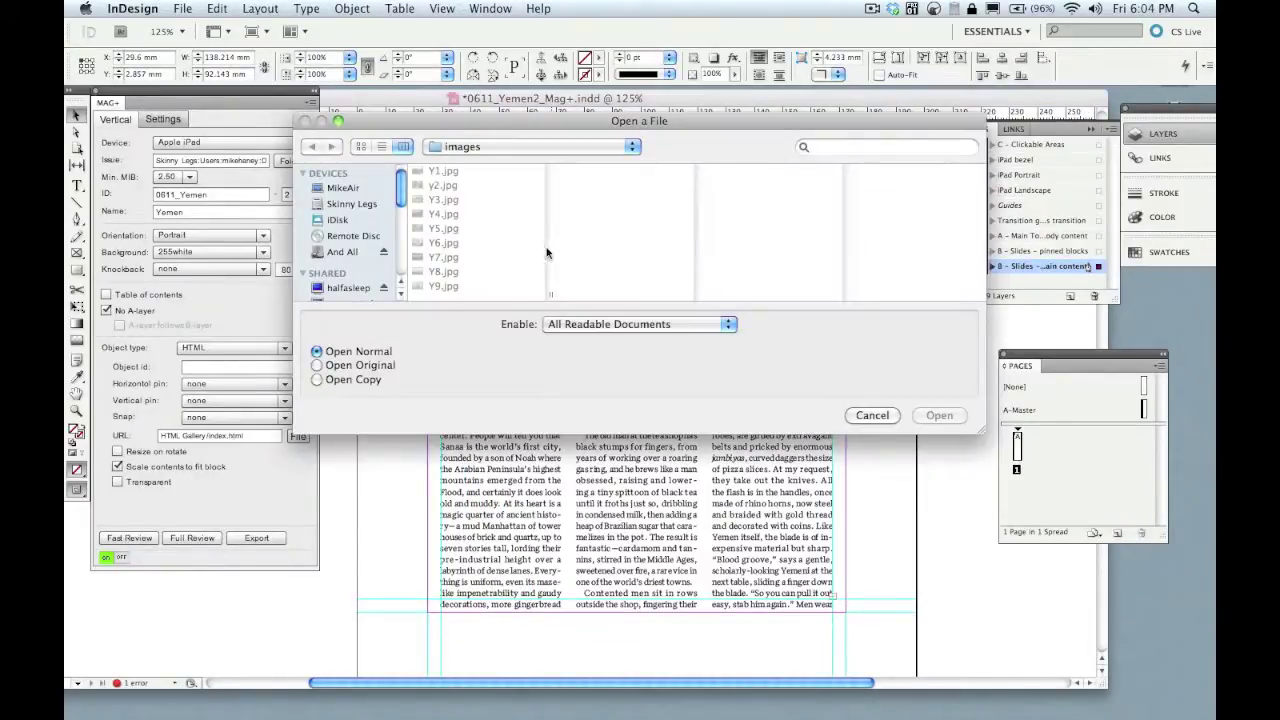
pyautogui.click(495, 151)
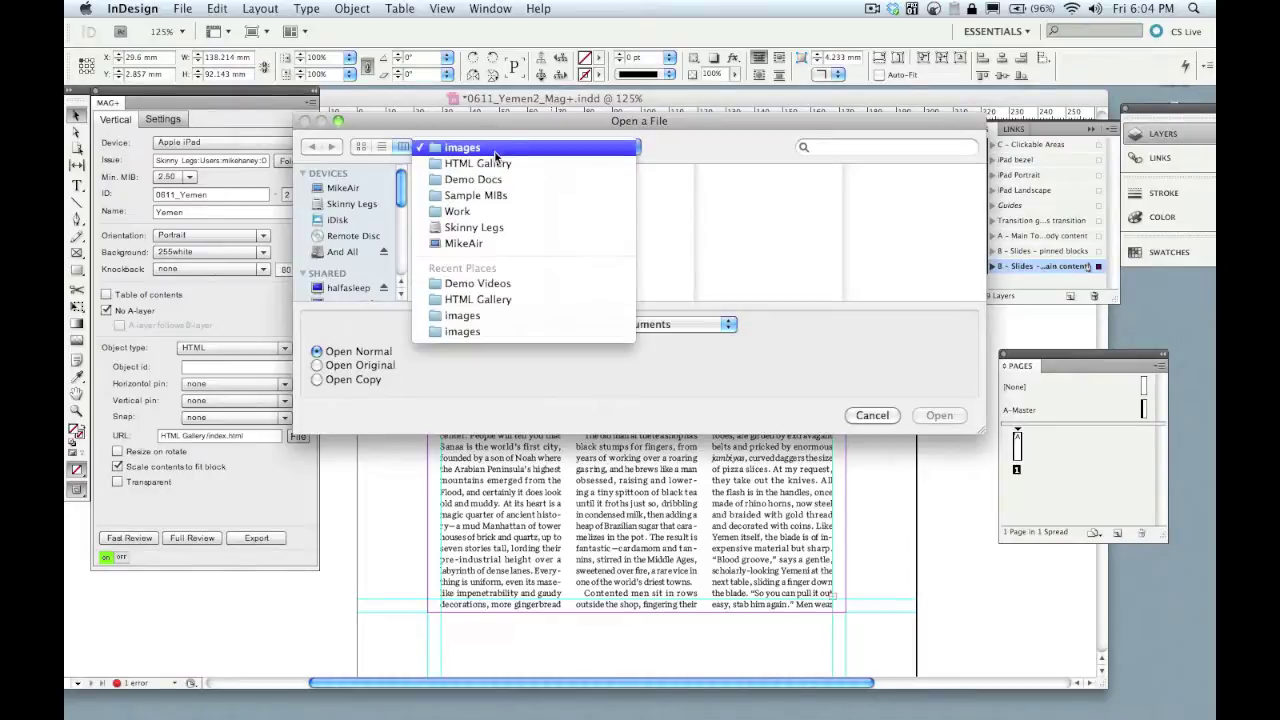
pyautogui.click(400, 257)
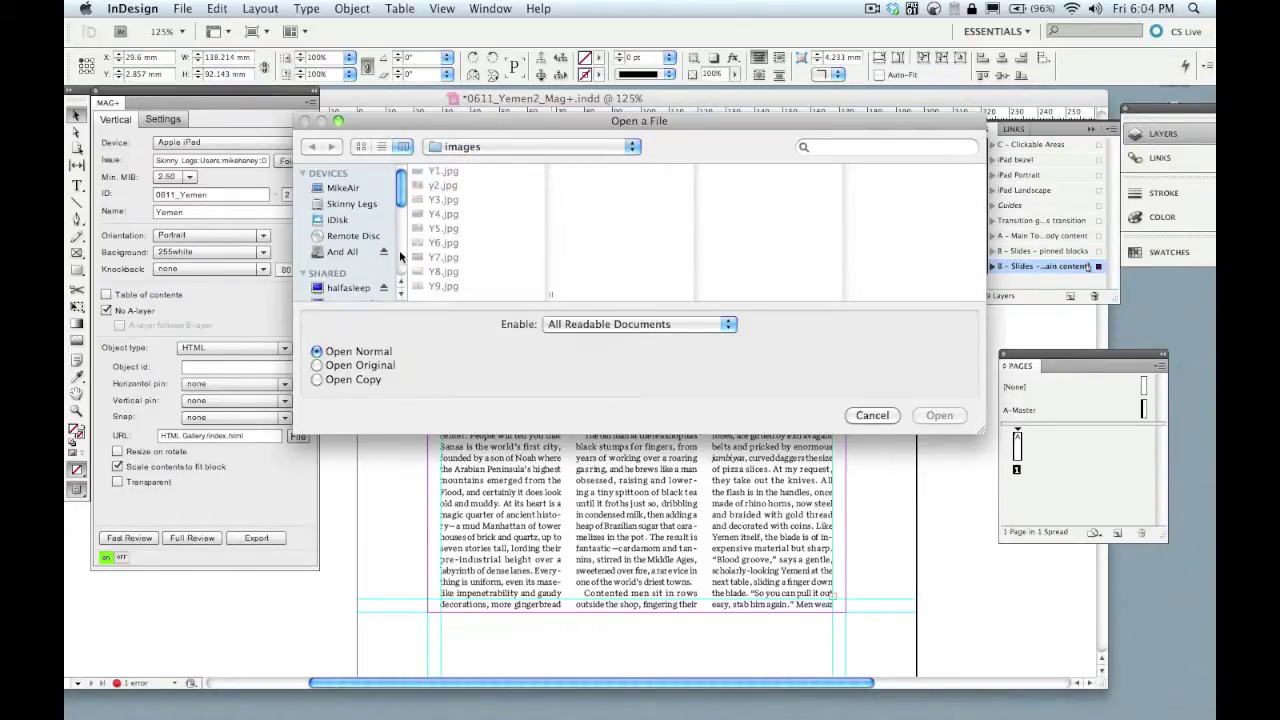
pyautogui.scroll(-5, 400, 257)
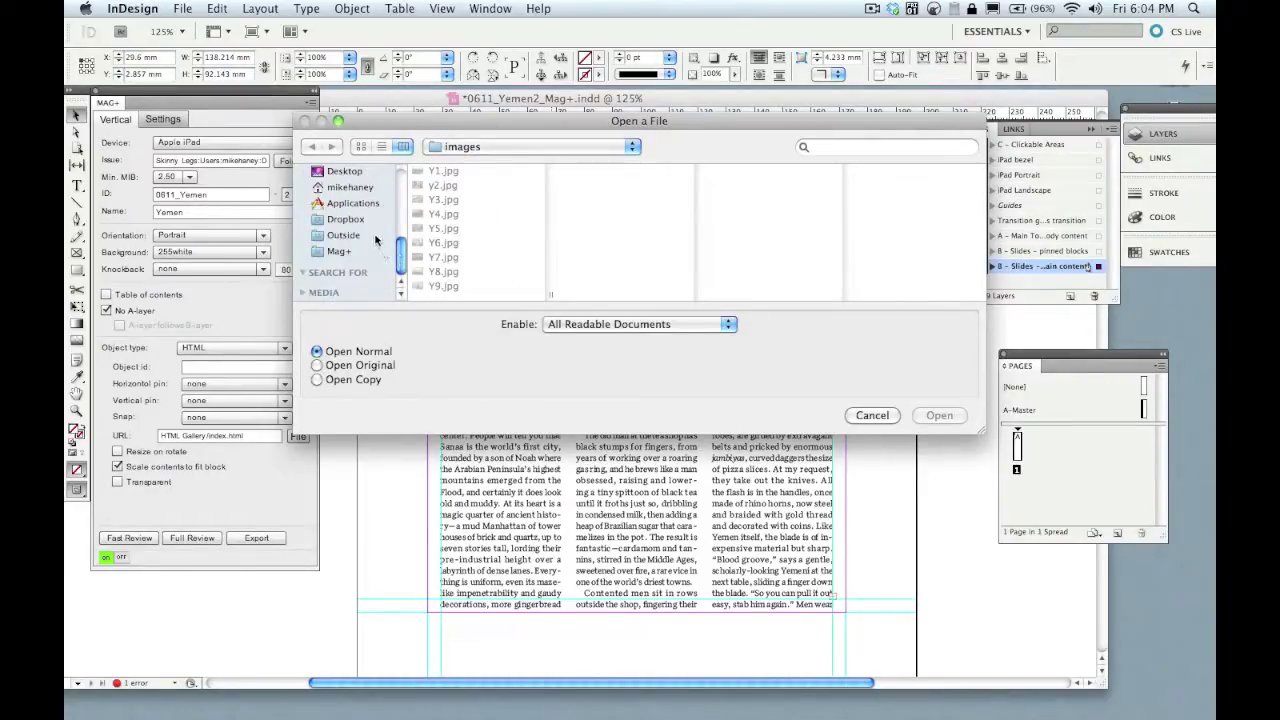
pyautogui.click(375, 238)
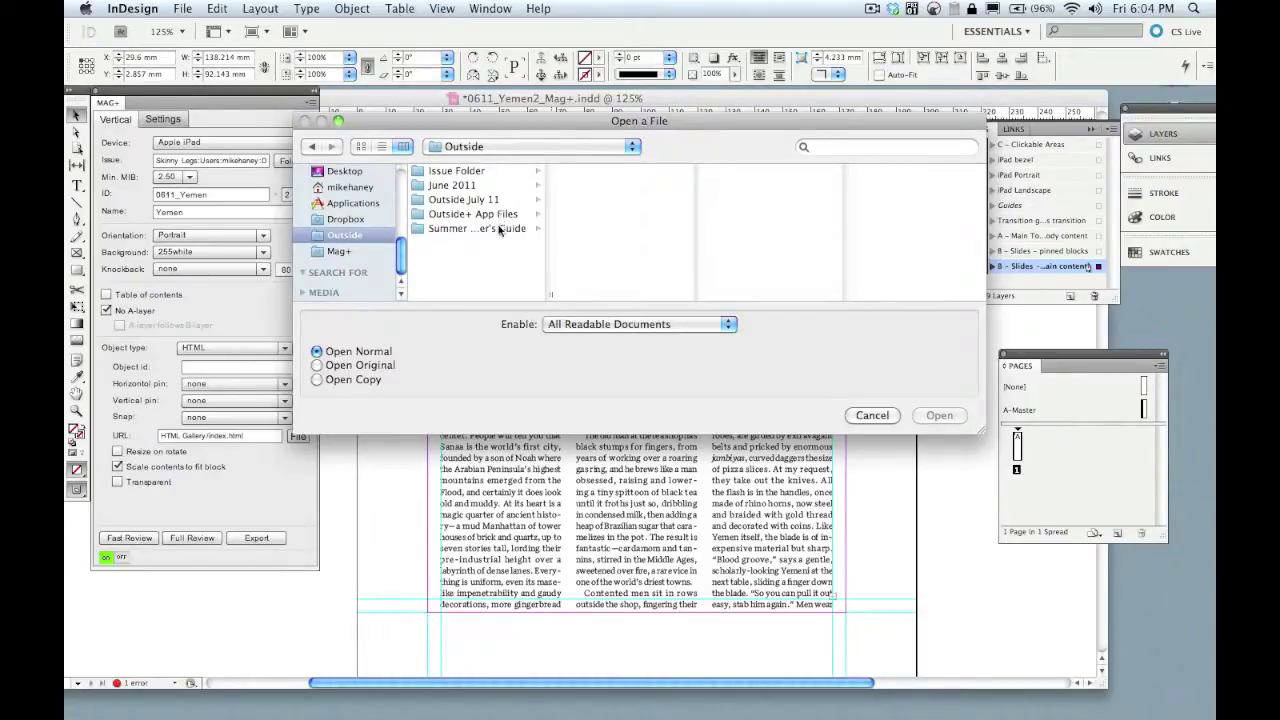
pyautogui.click(499, 229)
pyautogui.click(698, 238)
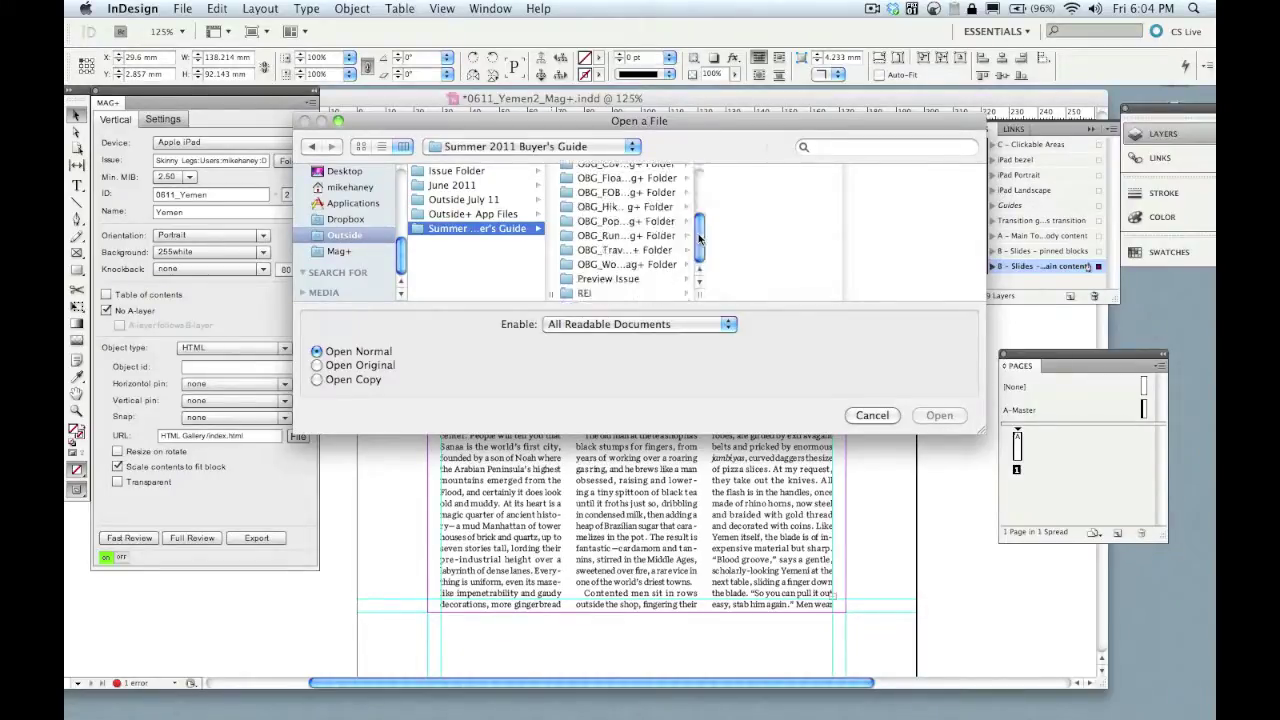
pyautogui.click(611, 293)
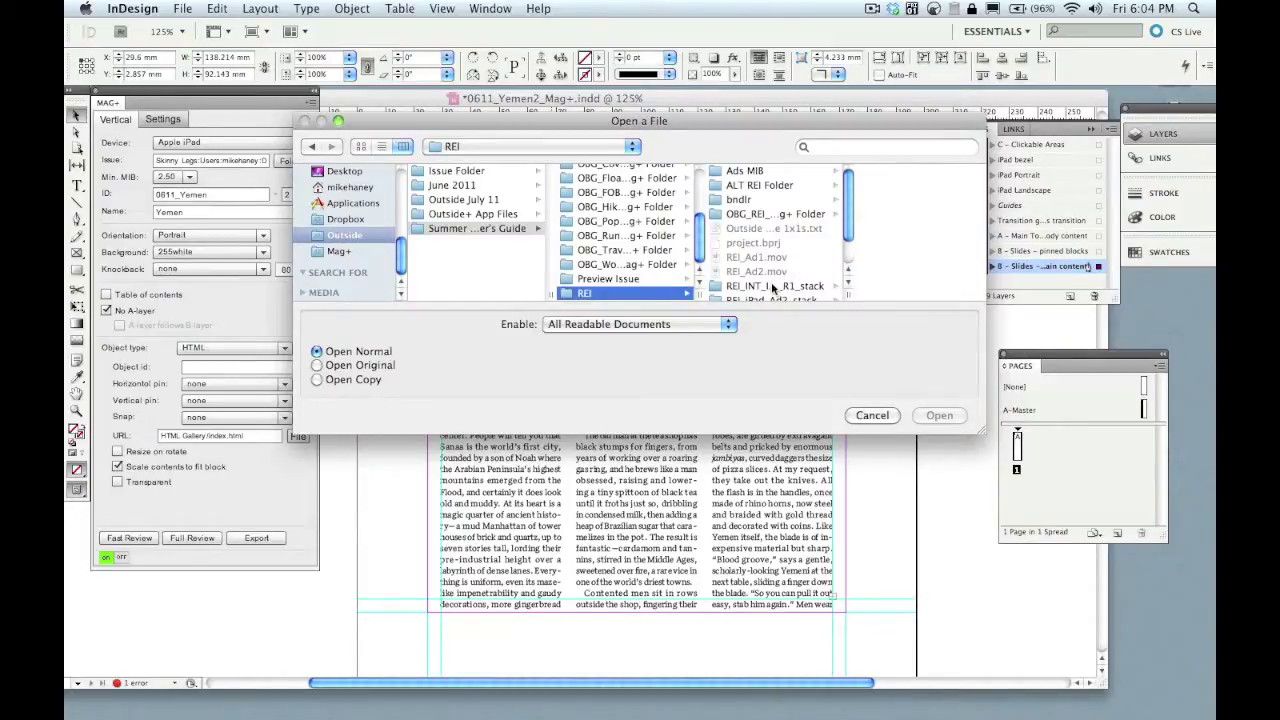
pyautogui.click(773, 288)
# - Open REI_Ad1.indd, dismiss the missing-links warning, and zoom out to see the whole ad
pyautogui.click(885, 200)
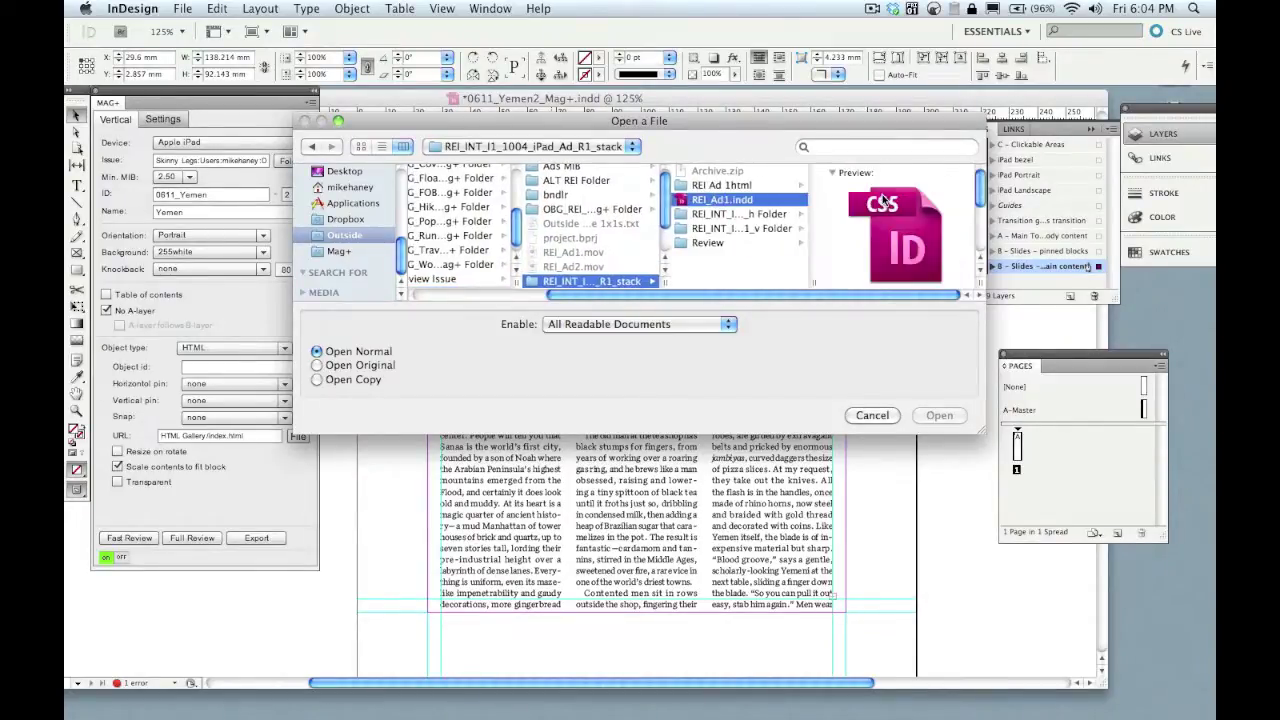
pyautogui.press('Return')
pyautogui.click(785, 236)
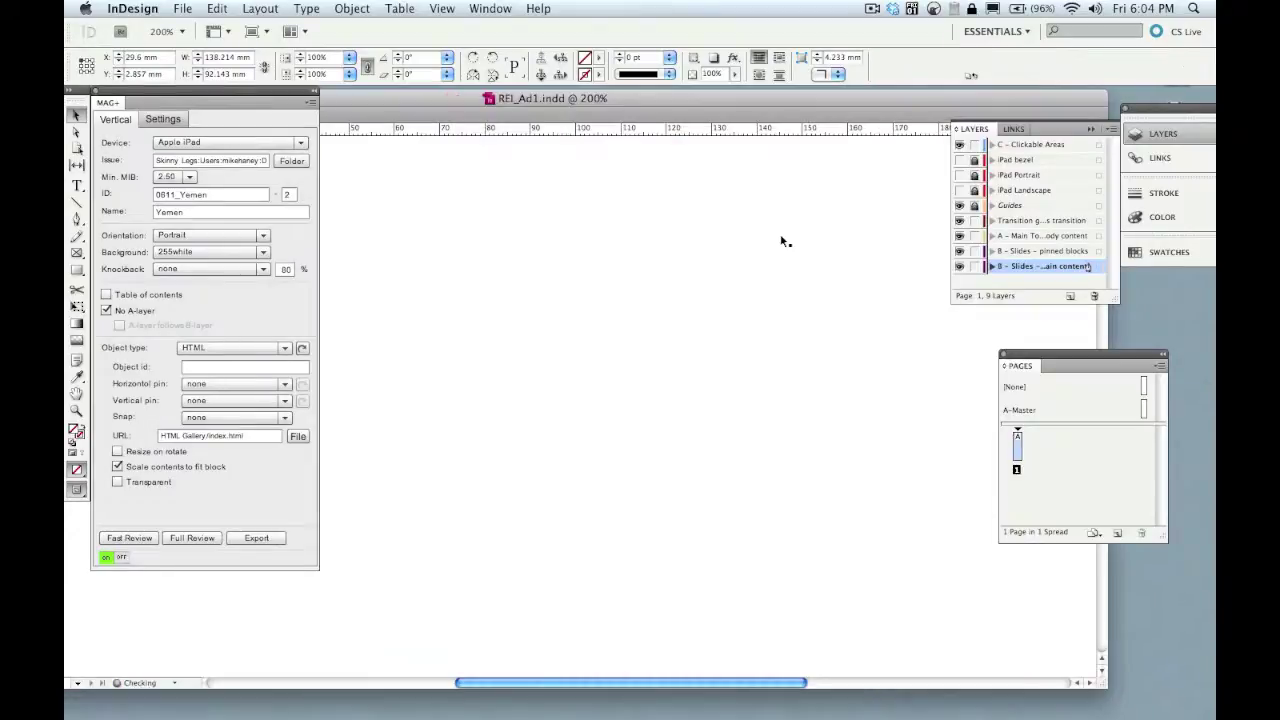
pyautogui.press('super+minus')
pyautogui.press('super+minus')
pyautogui.press('super+minus')
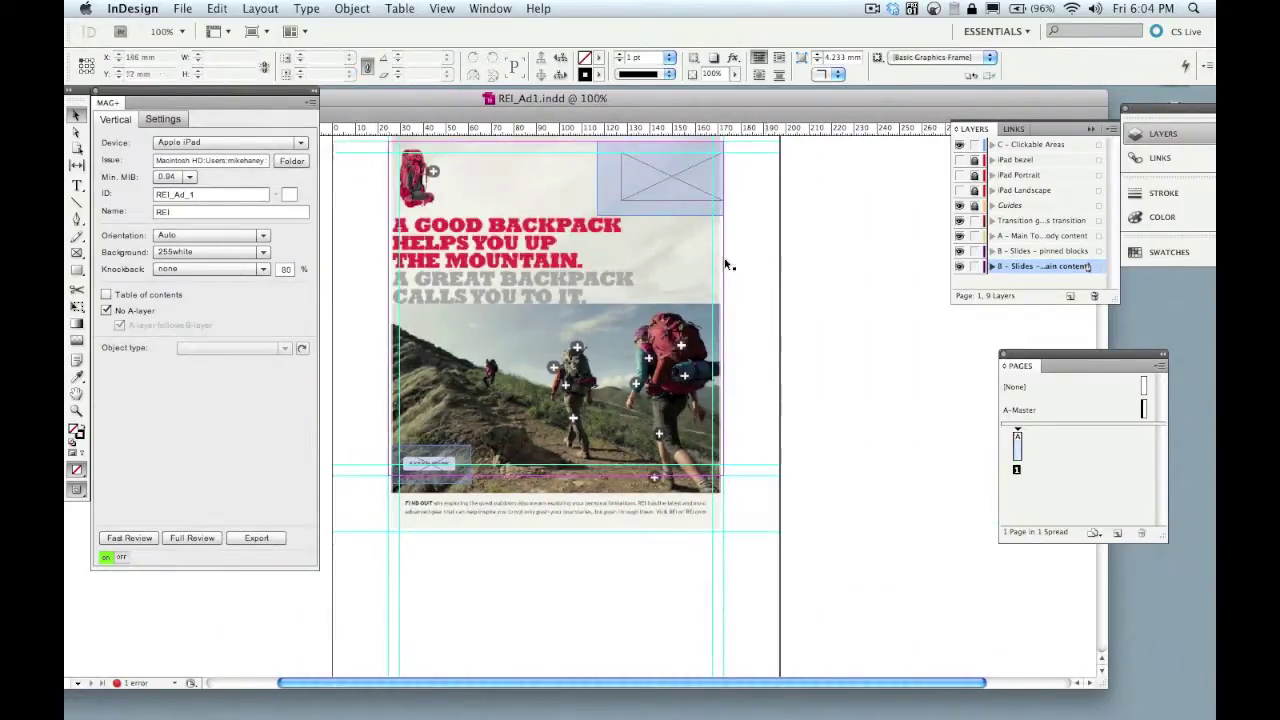
# - Preview the REI ad on the iPad, opening the LOWA, Endeavor Knickers and Venturi pop-ups, then rotating it to landscape
pyautogui.click(138, 538)
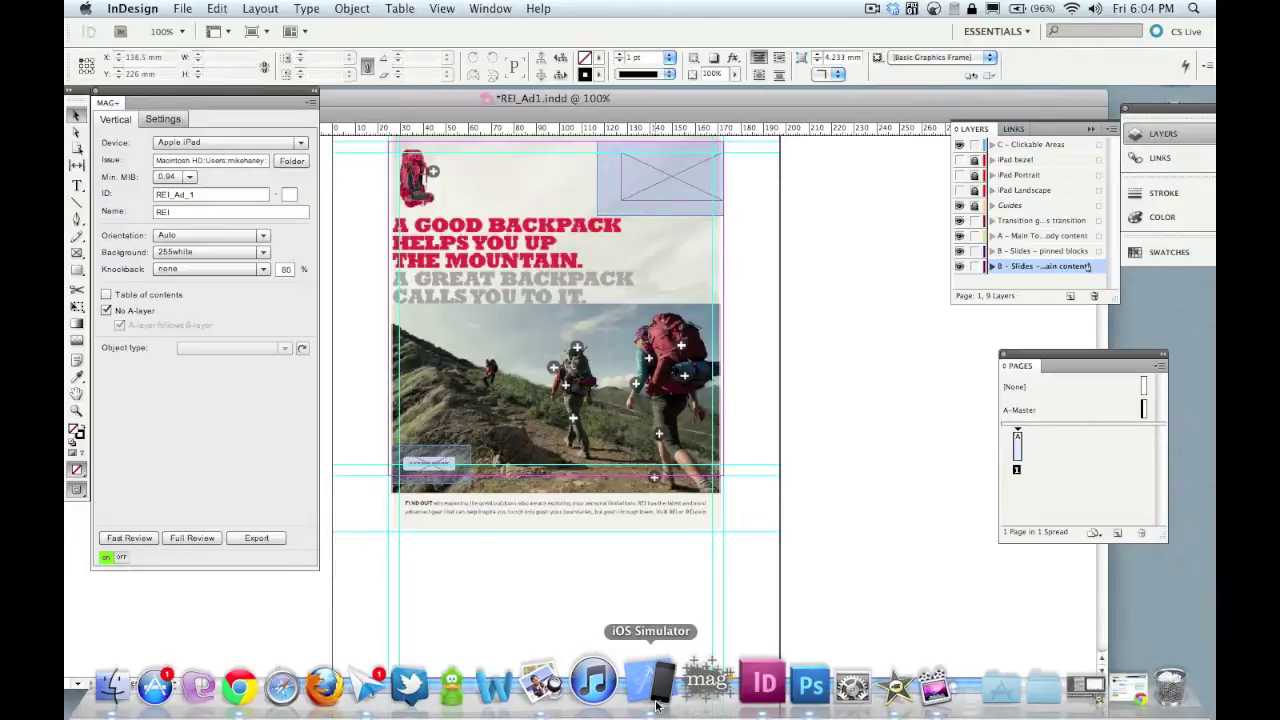
pyautogui.click(657, 706)
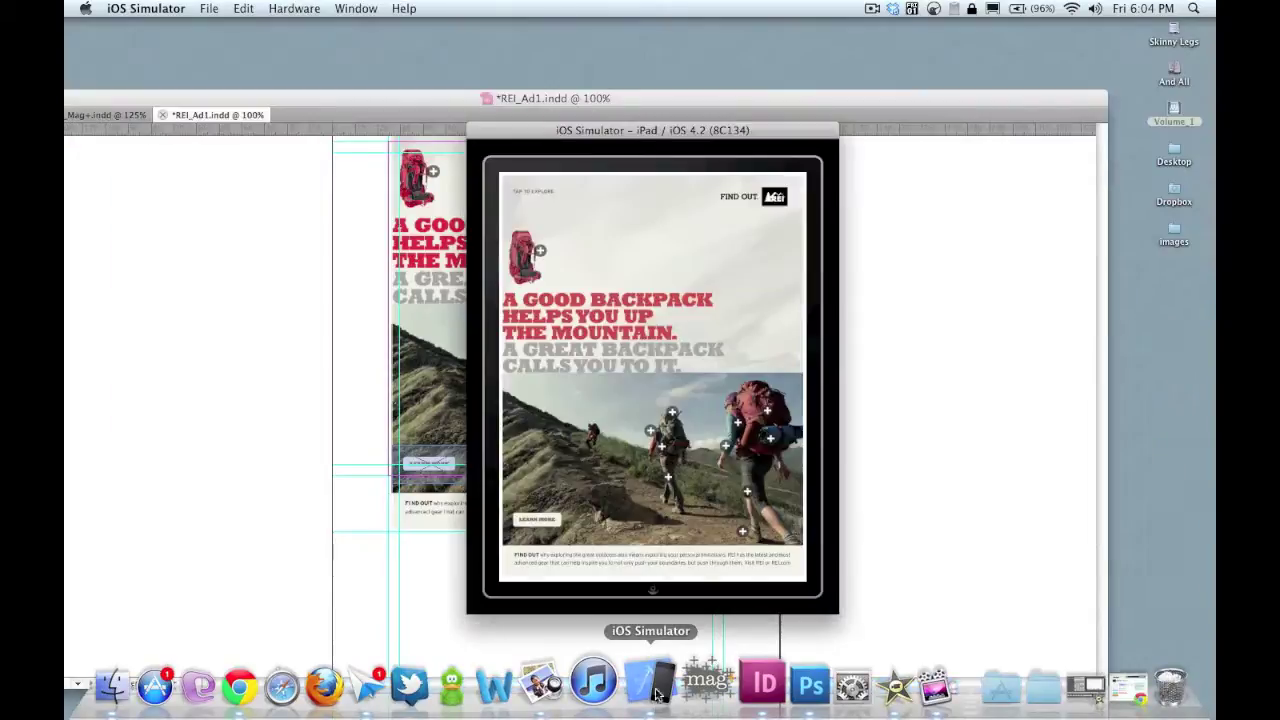
pyautogui.click(742, 535)
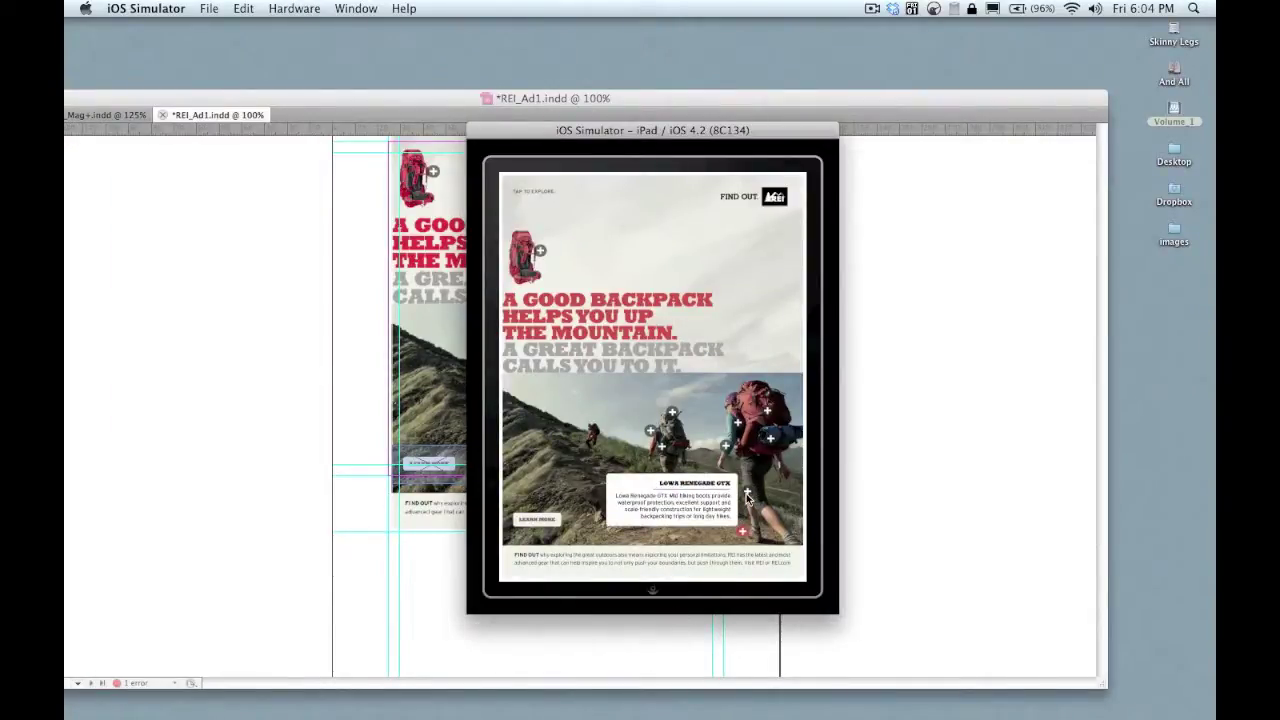
pyautogui.click(726, 447)
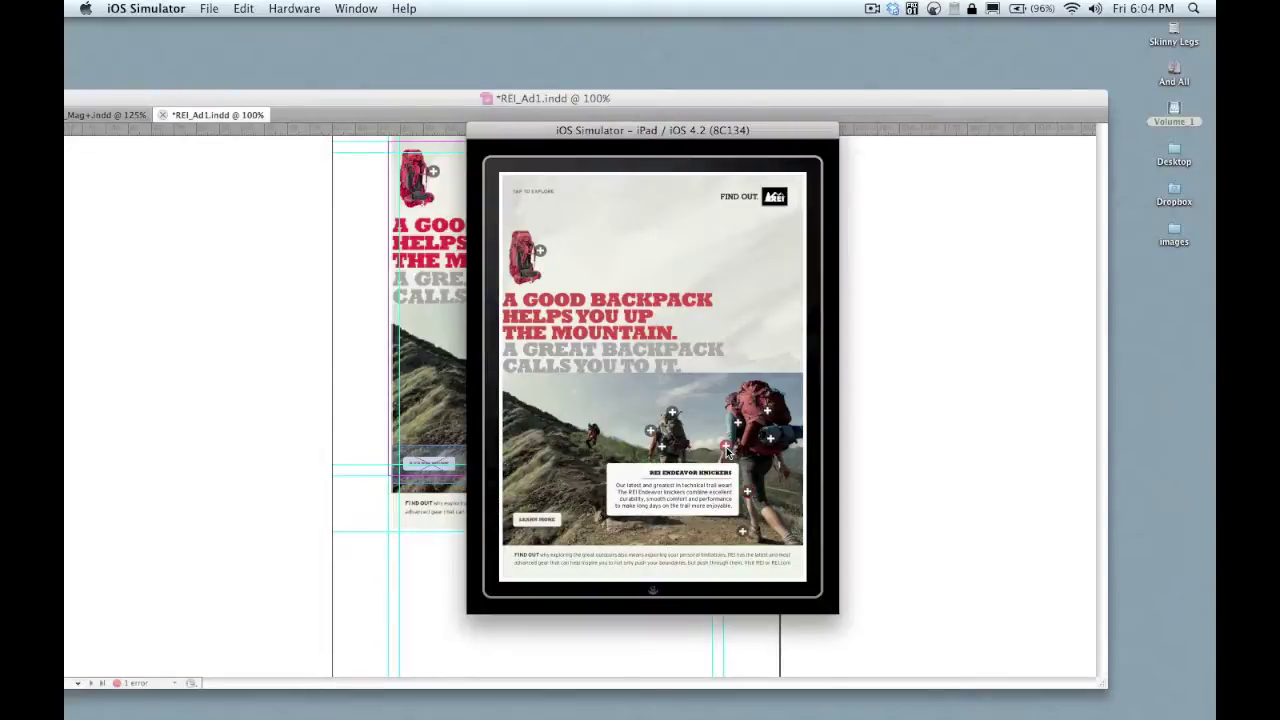
pyautogui.click(727, 448)
pyautogui.press('super+Left')
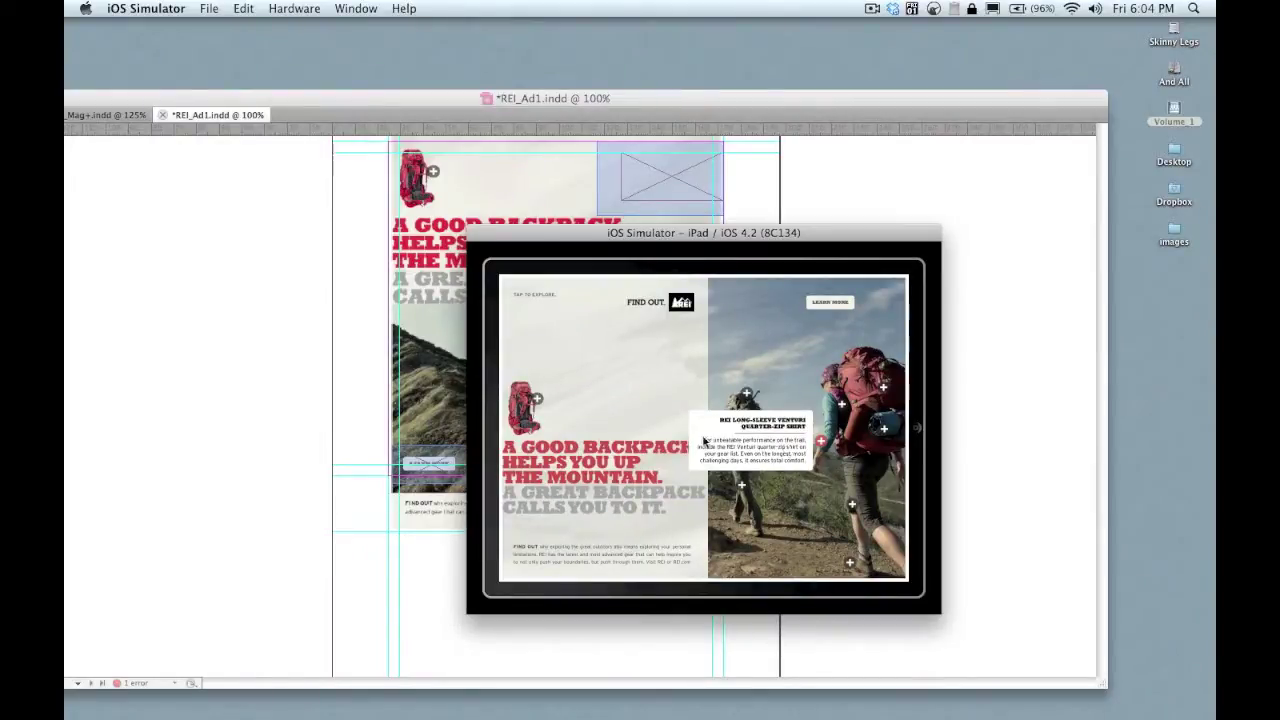
pyautogui.click(449, 428)
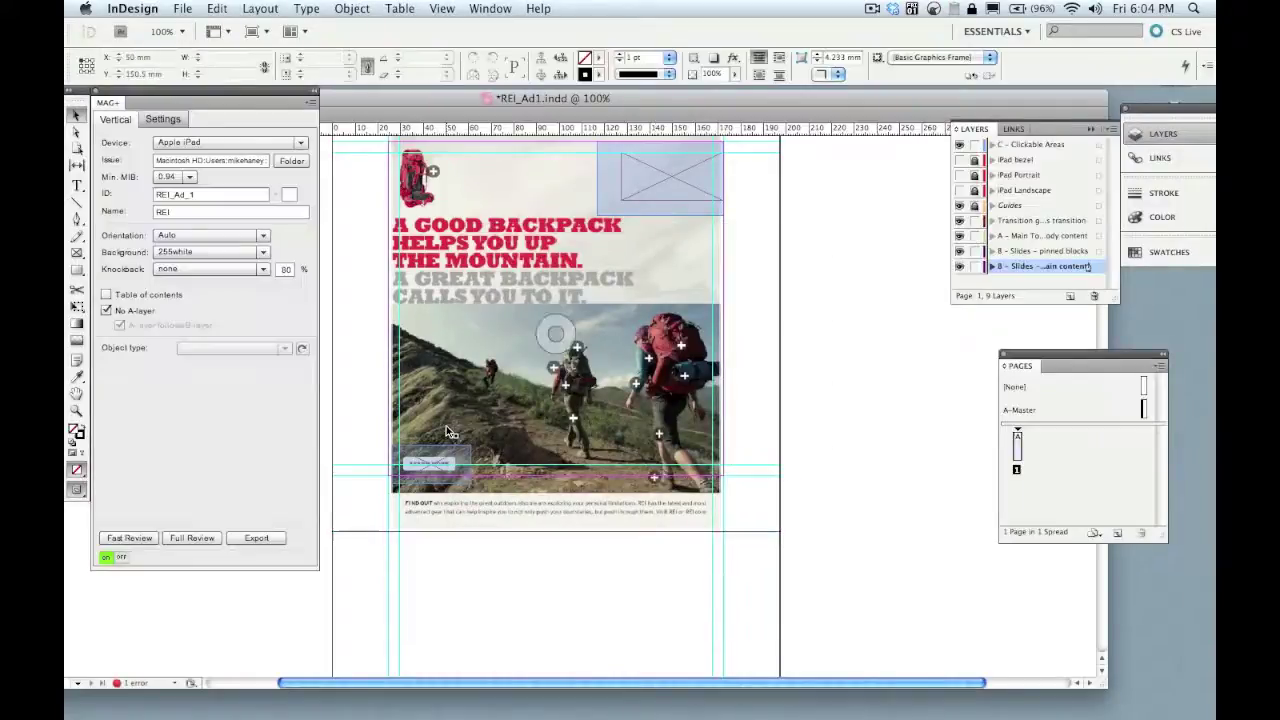
# - Inspect the REI ad's HTML frame settings, switch back to the Yemen document, and launch Safari
pyautogui.click(490, 436)
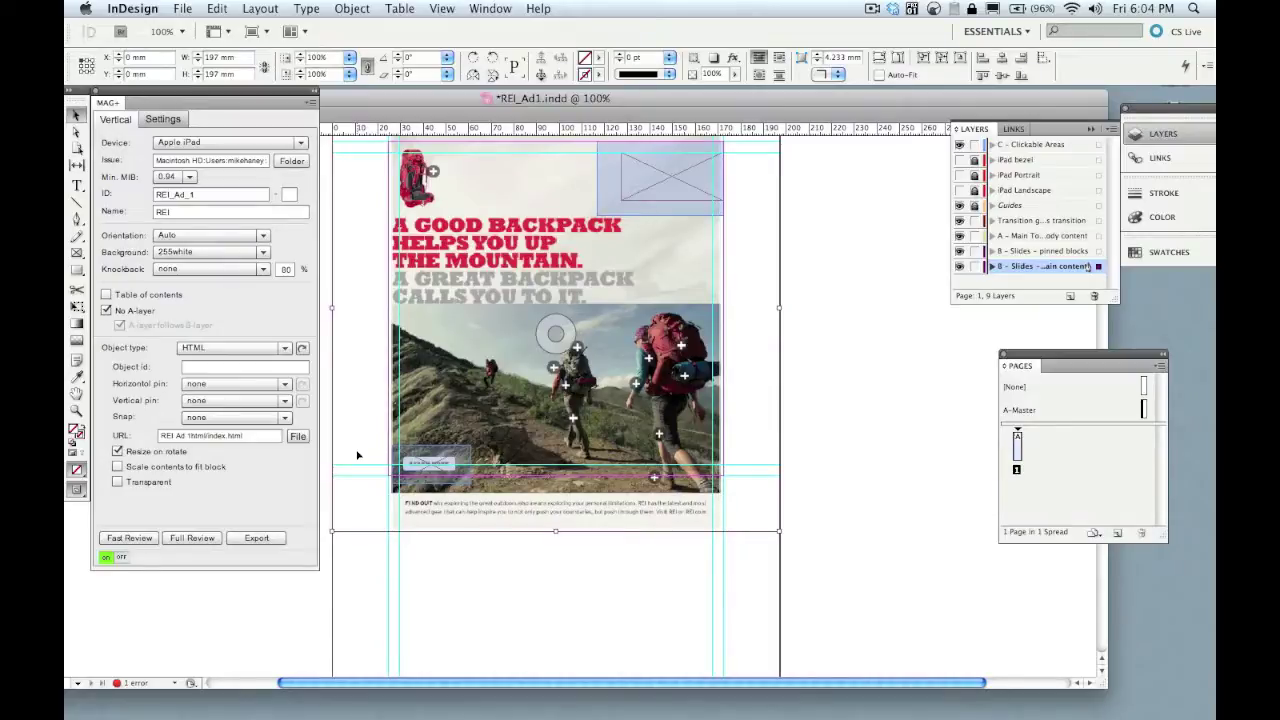
pyautogui.press('super+grave')
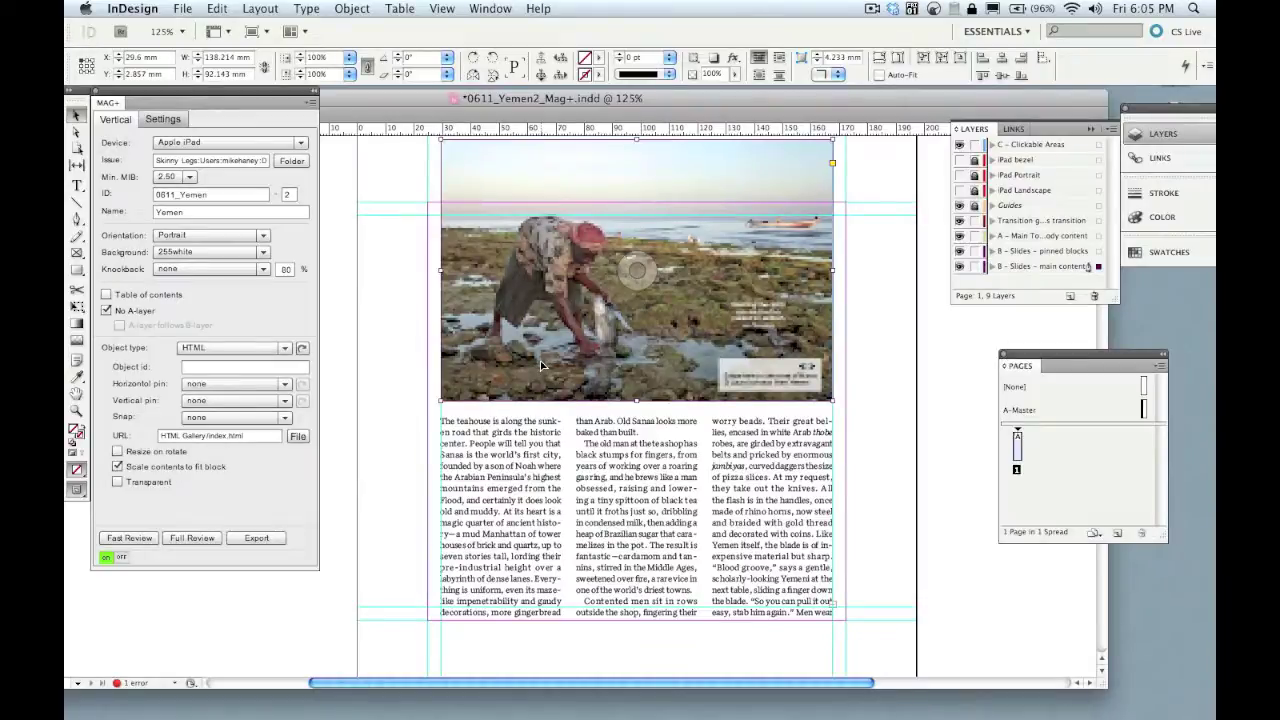
pyautogui.moveTo(400, 712)
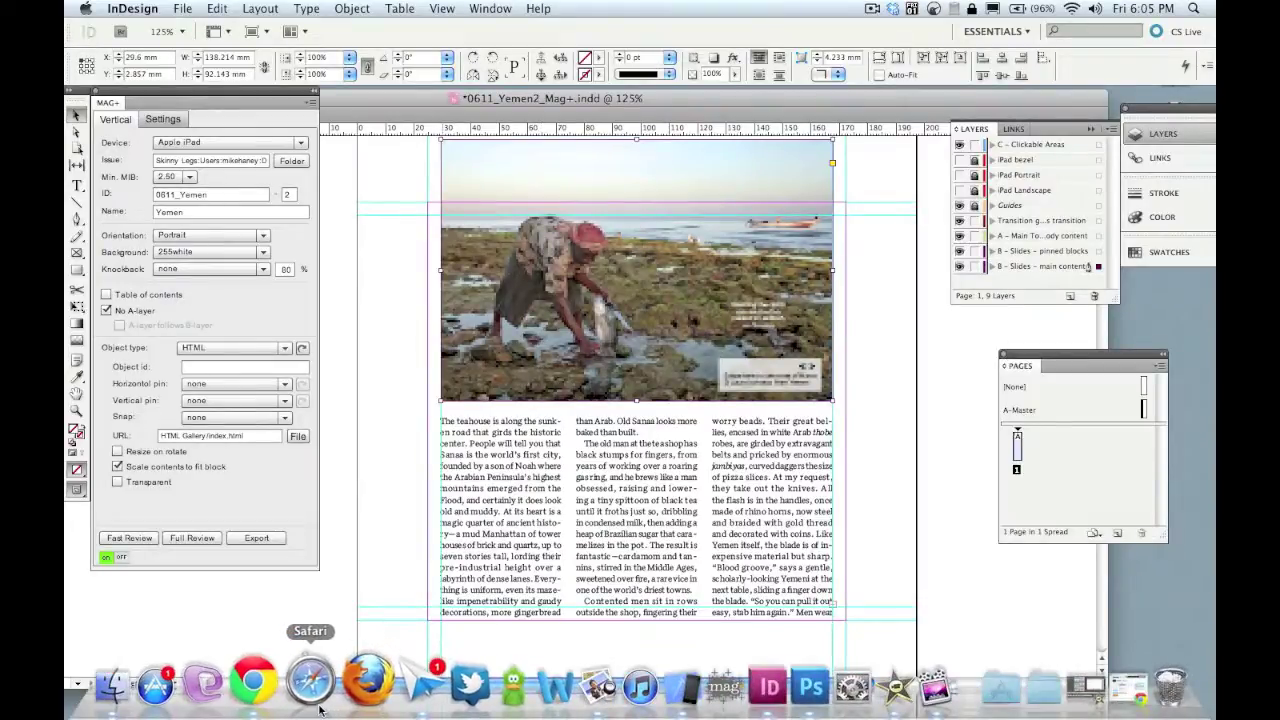
pyautogui.click(318, 705)
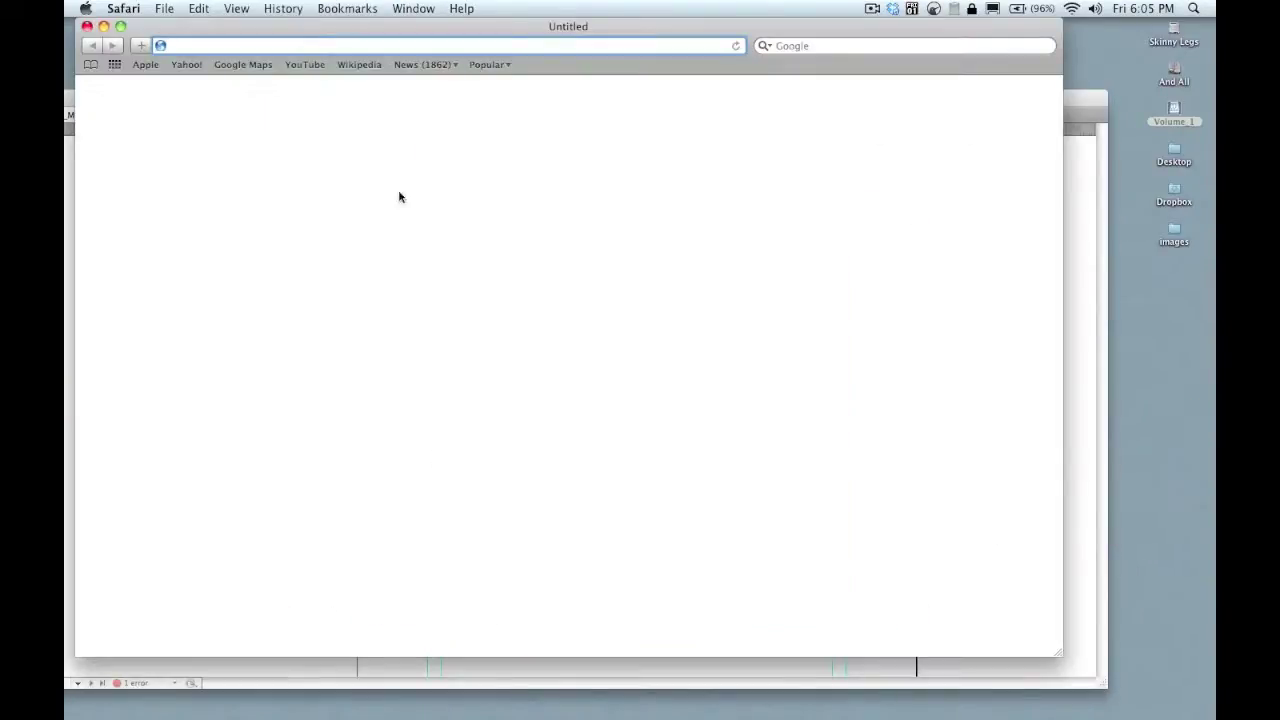
# - Load feature.magplus.com and sign in with the account e-mail and password
pyautogui.write('feature')
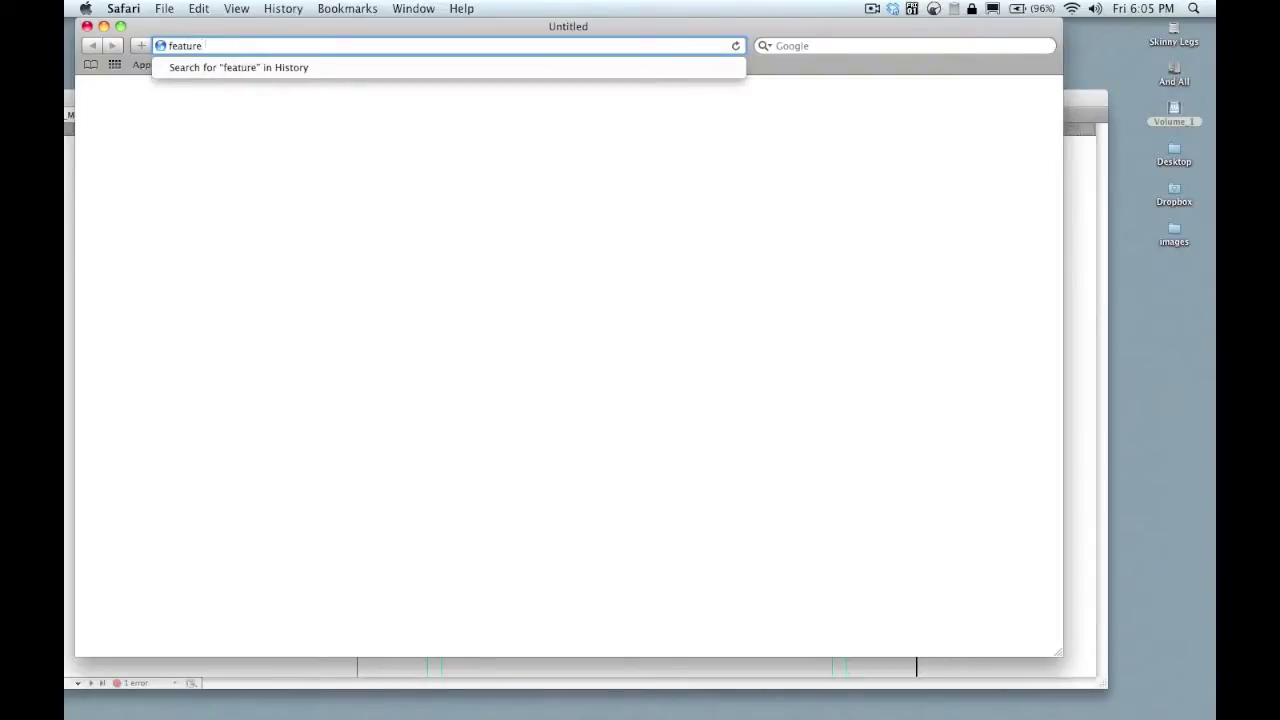
pyautogui.write('.magplus.com')
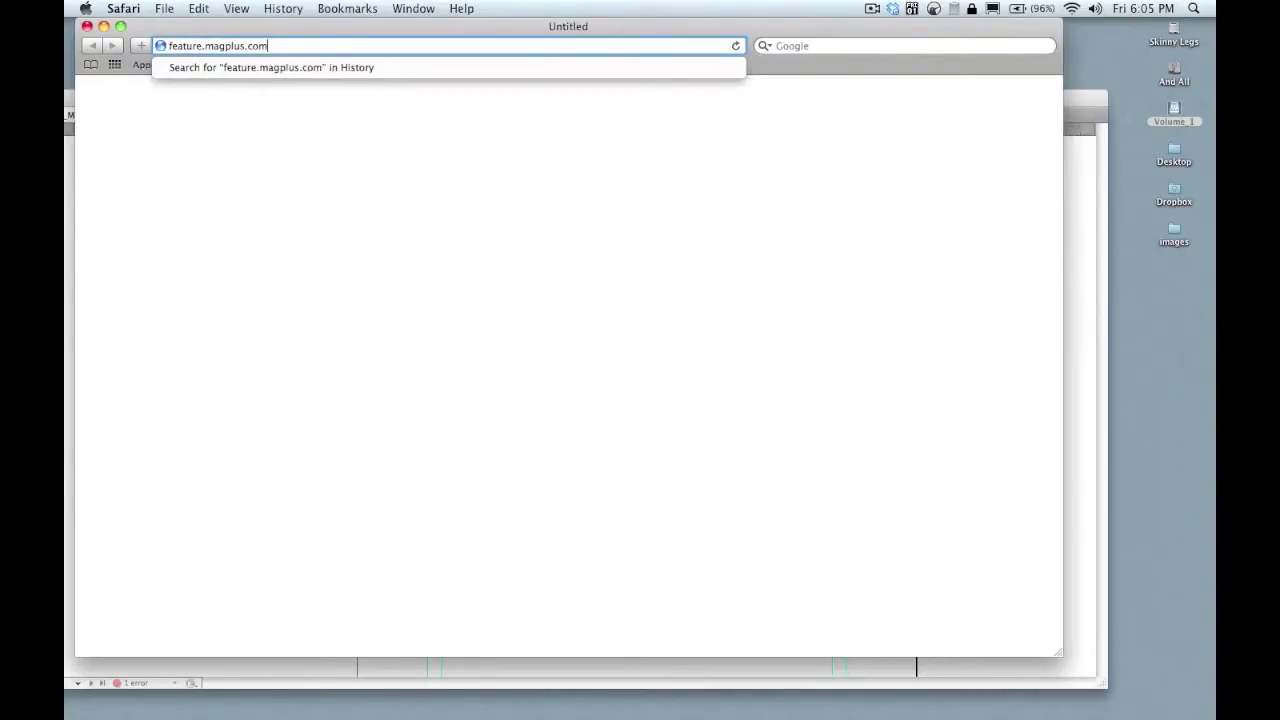
pyautogui.press('Return')
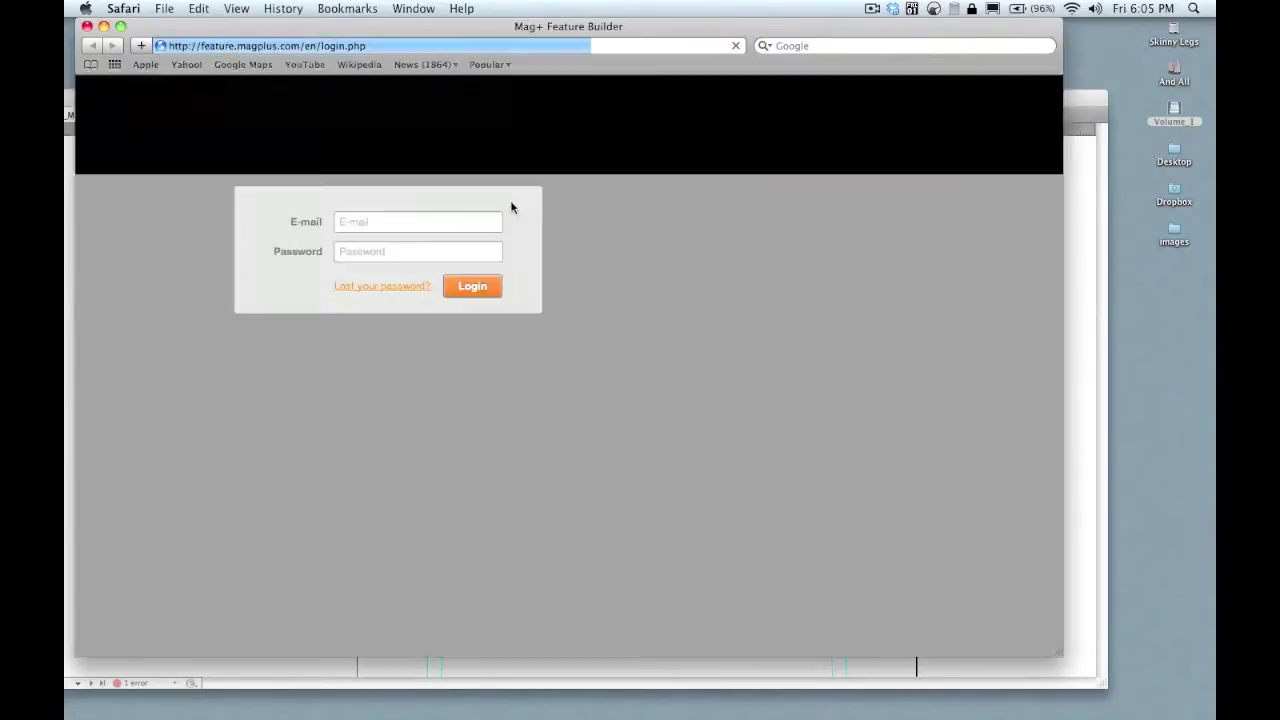
pyautogui.click(454, 226)
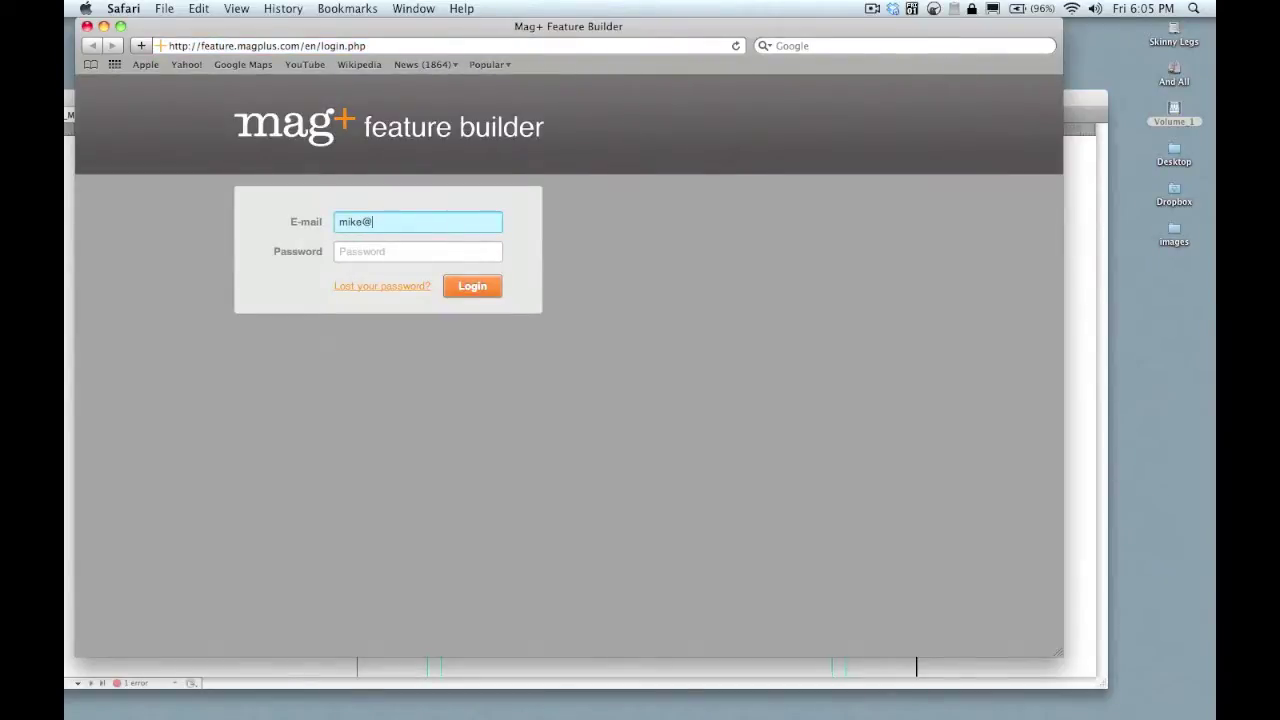
pyautogui.press('Tab')
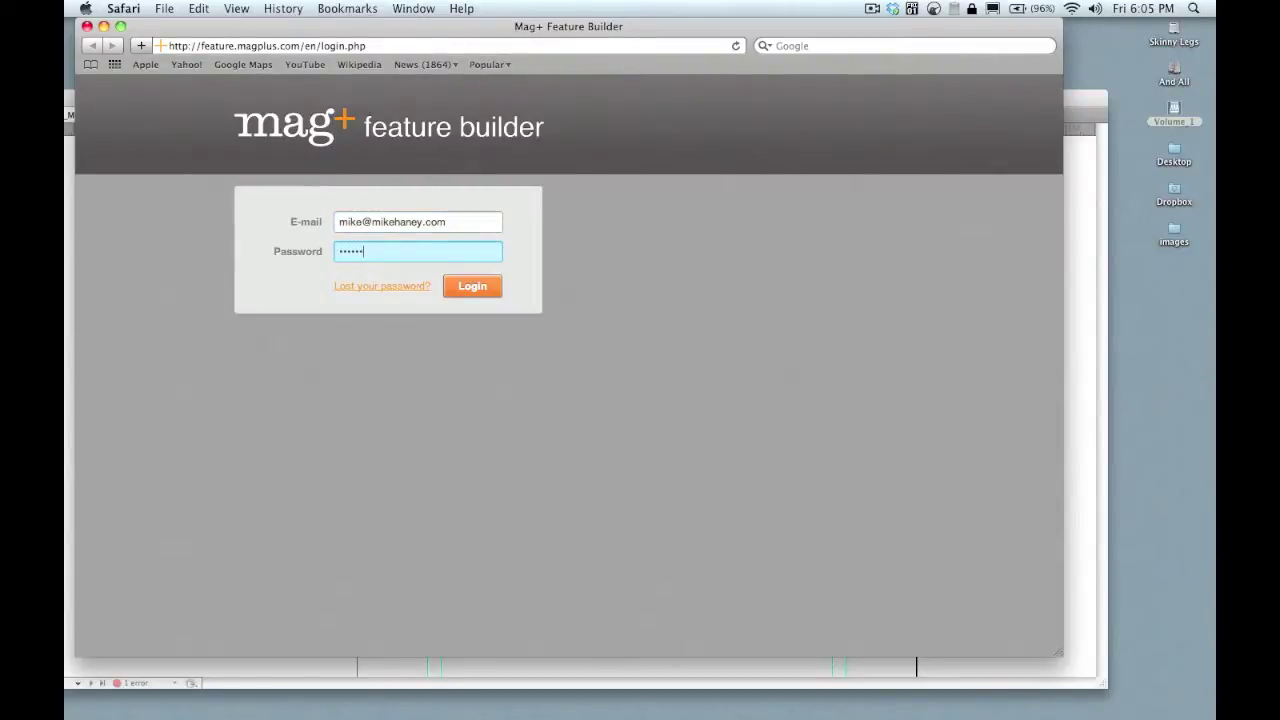
pyautogui.press('Return')
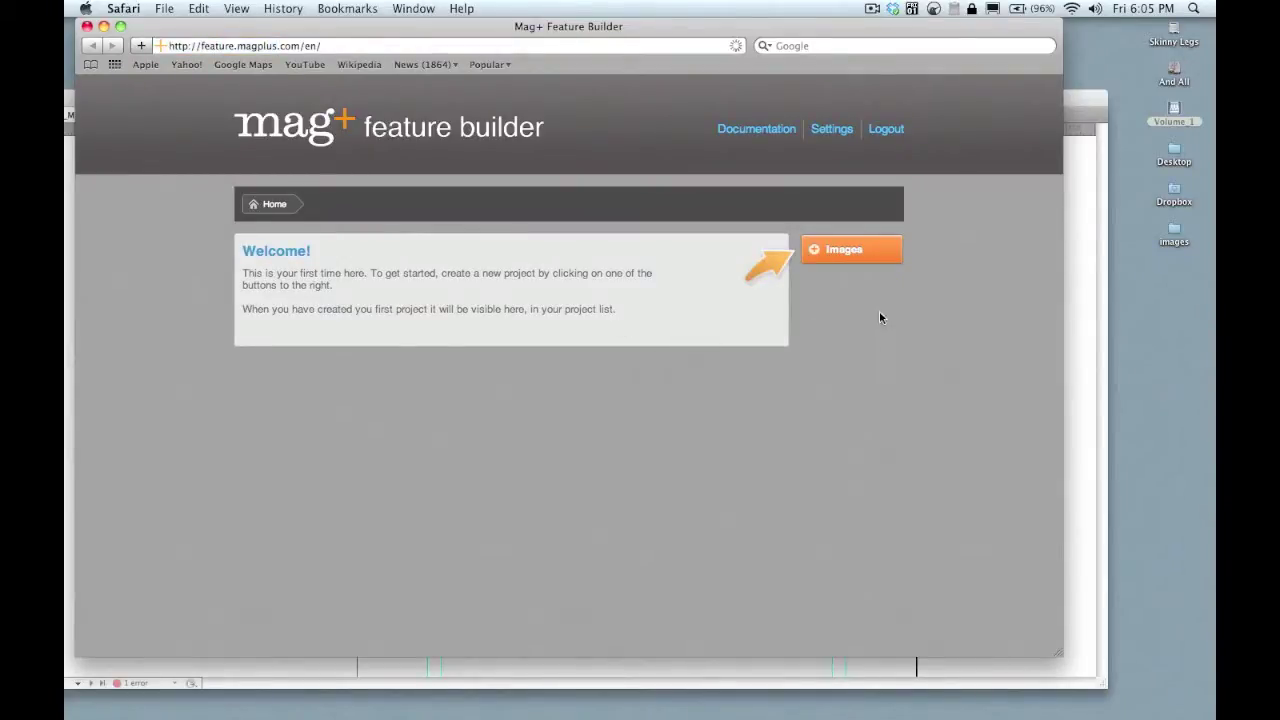
# - Create an Images project named Yemen, described 'Yemen Slideshow Outside 0611', sized 720 × 480 pixels
pyautogui.click(851, 251)
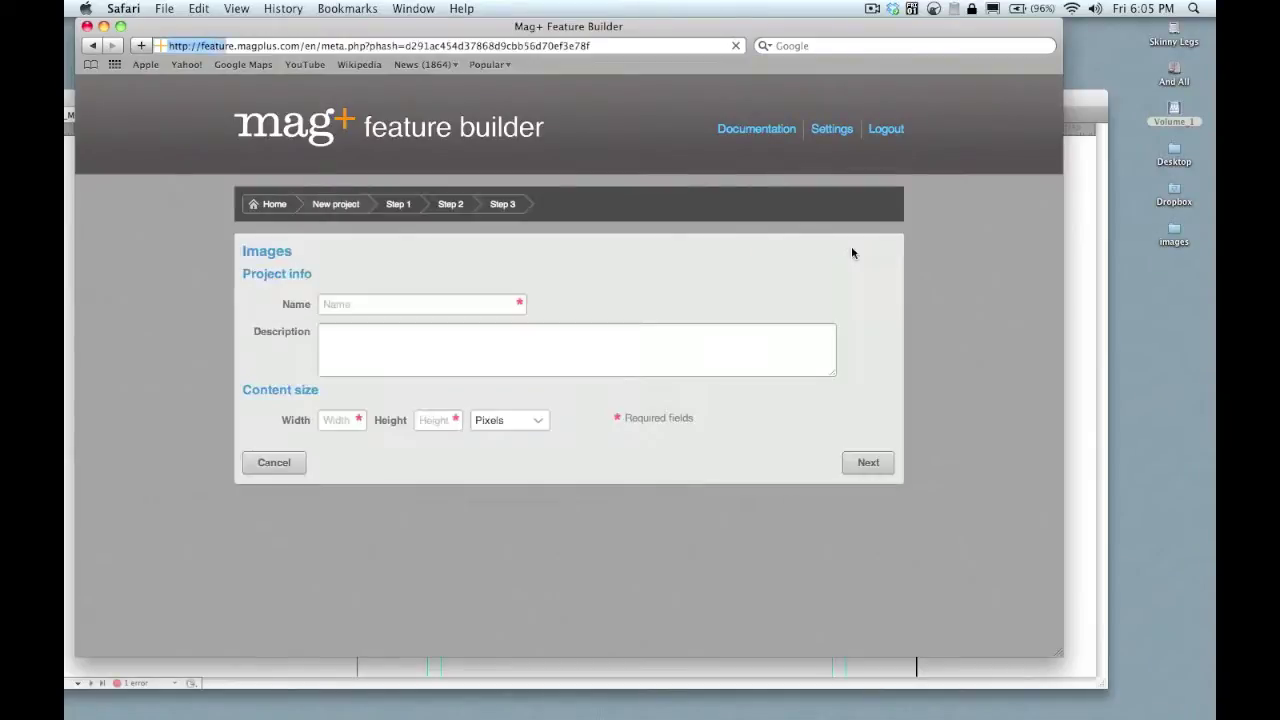
pyautogui.click(461, 304)
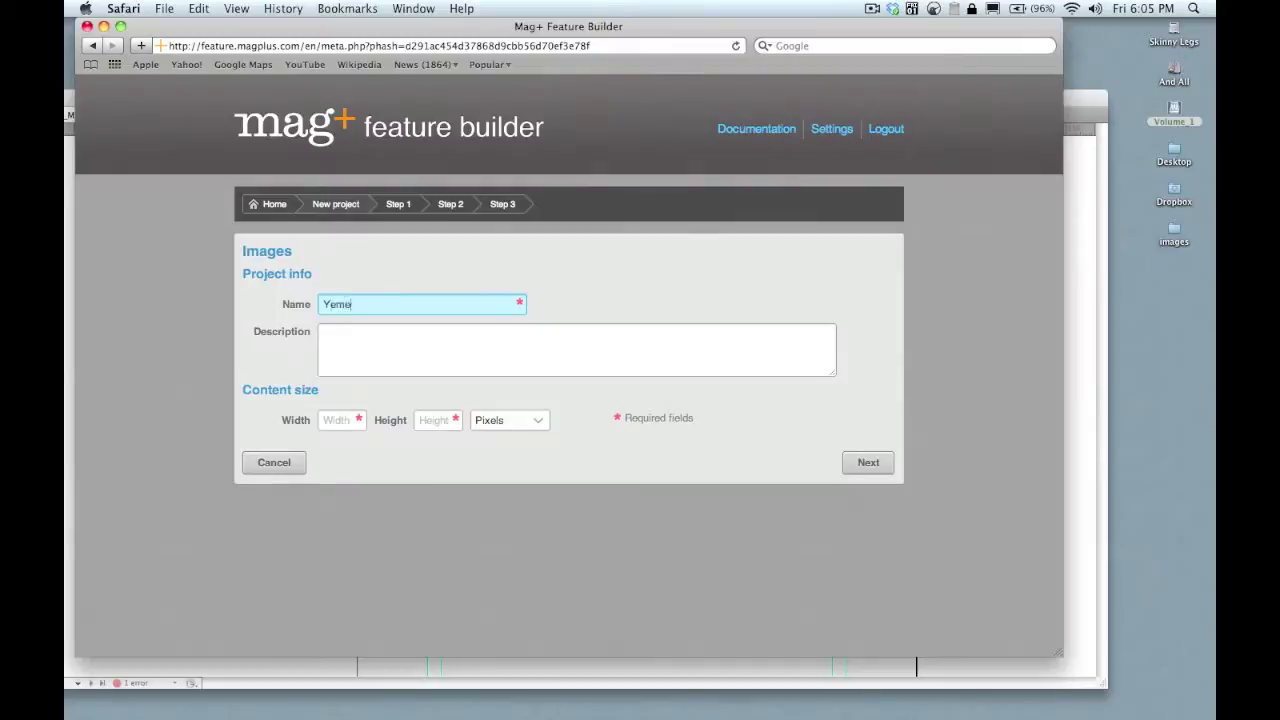
pyautogui.click(323, 335)
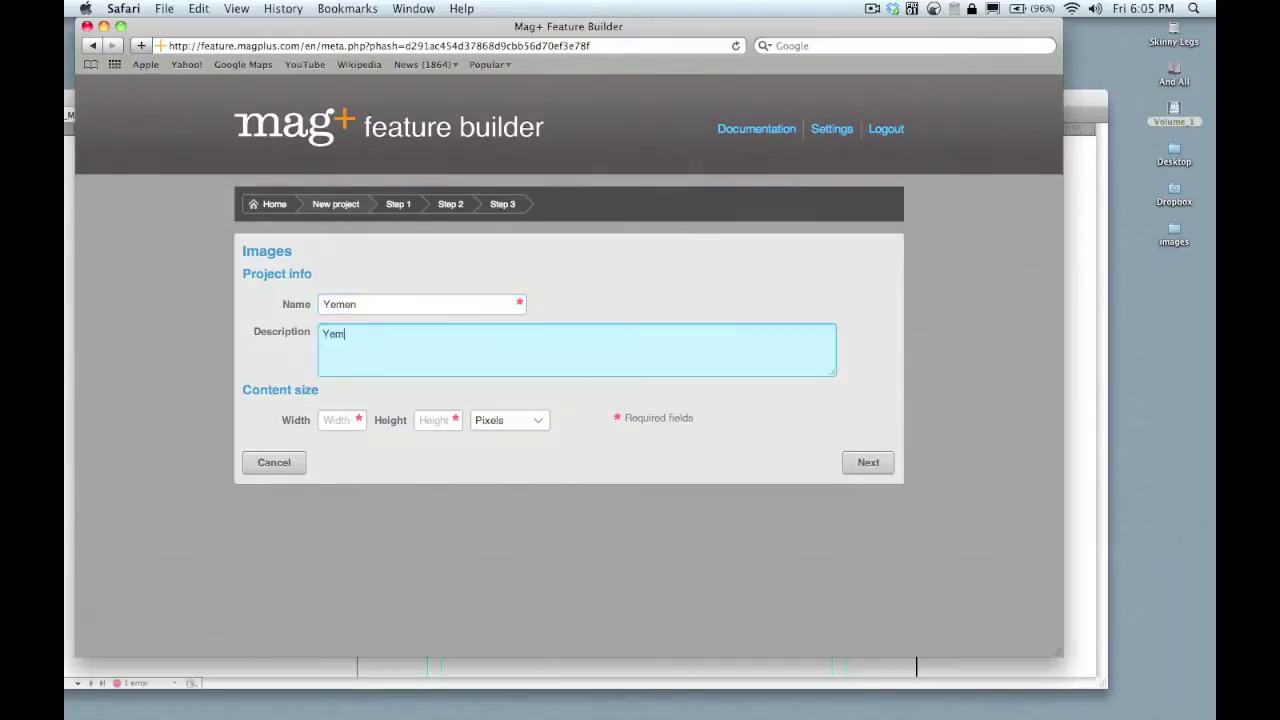
pyautogui.write('Yemen Slideshow Outside 0611')
pyautogui.click(334, 421)
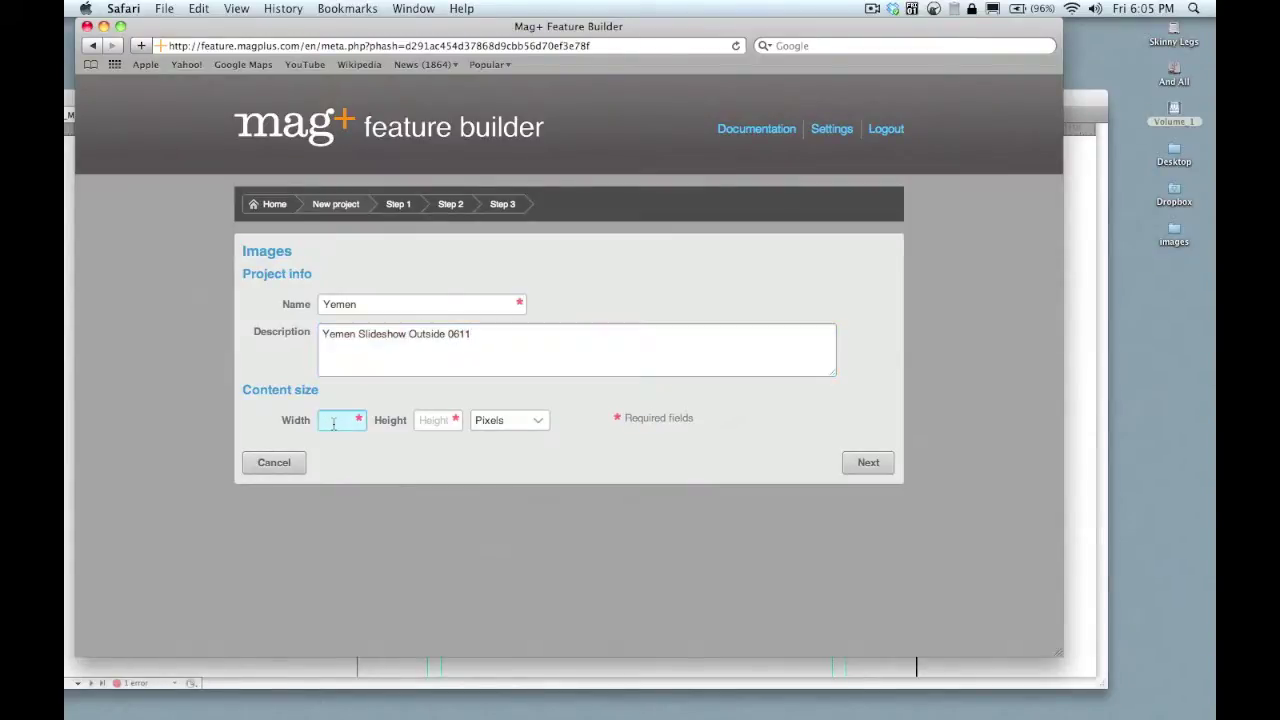
pyautogui.write('720')
pyautogui.click(438, 420)
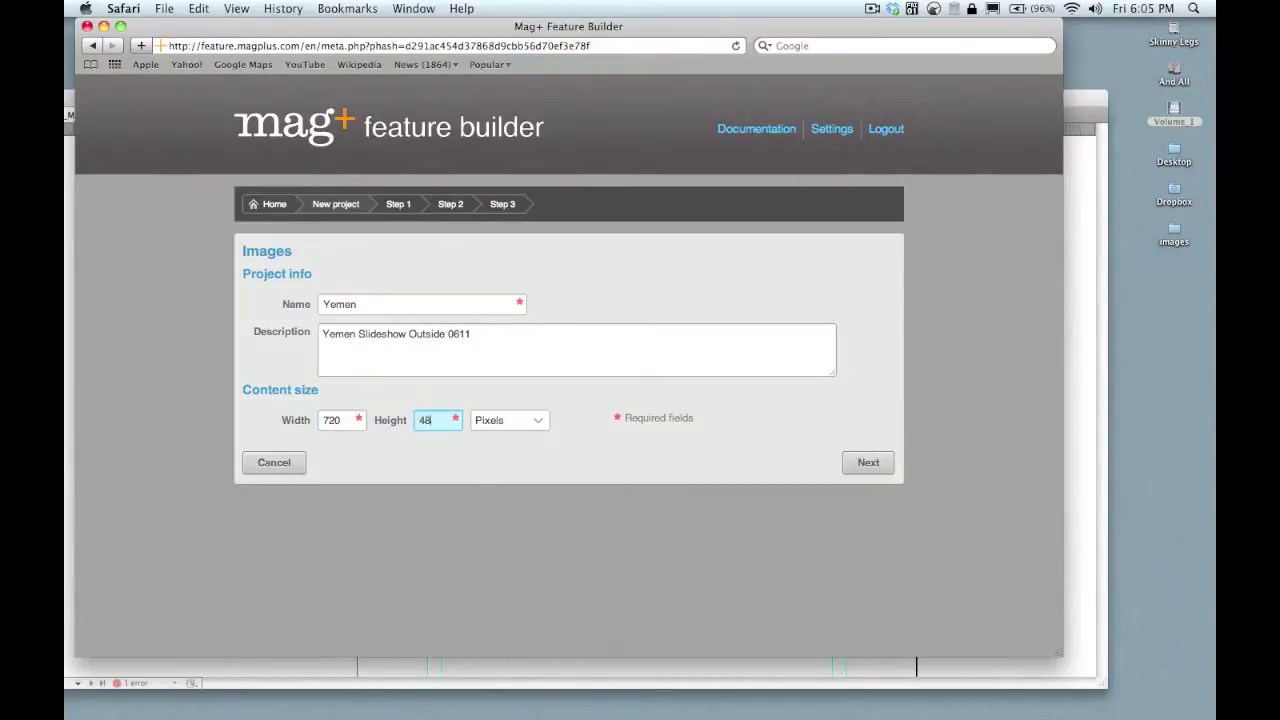
pyautogui.click(535, 420)
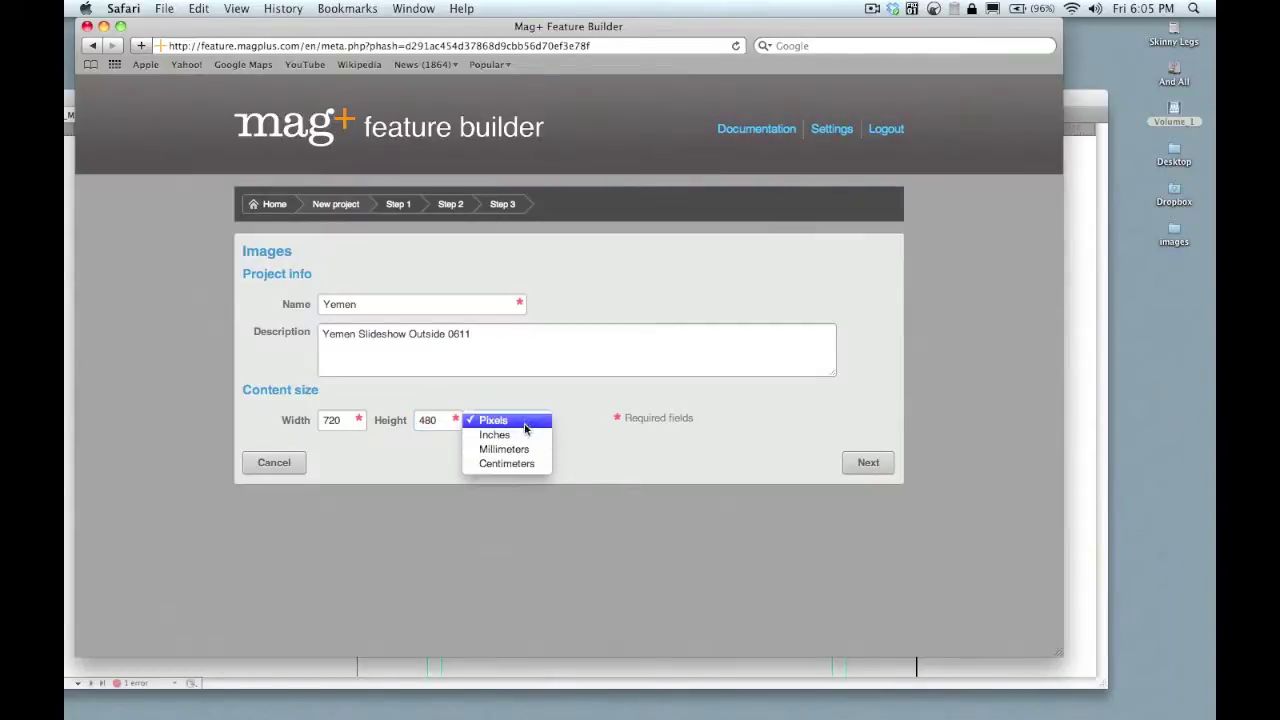
pyautogui.click(524, 423)
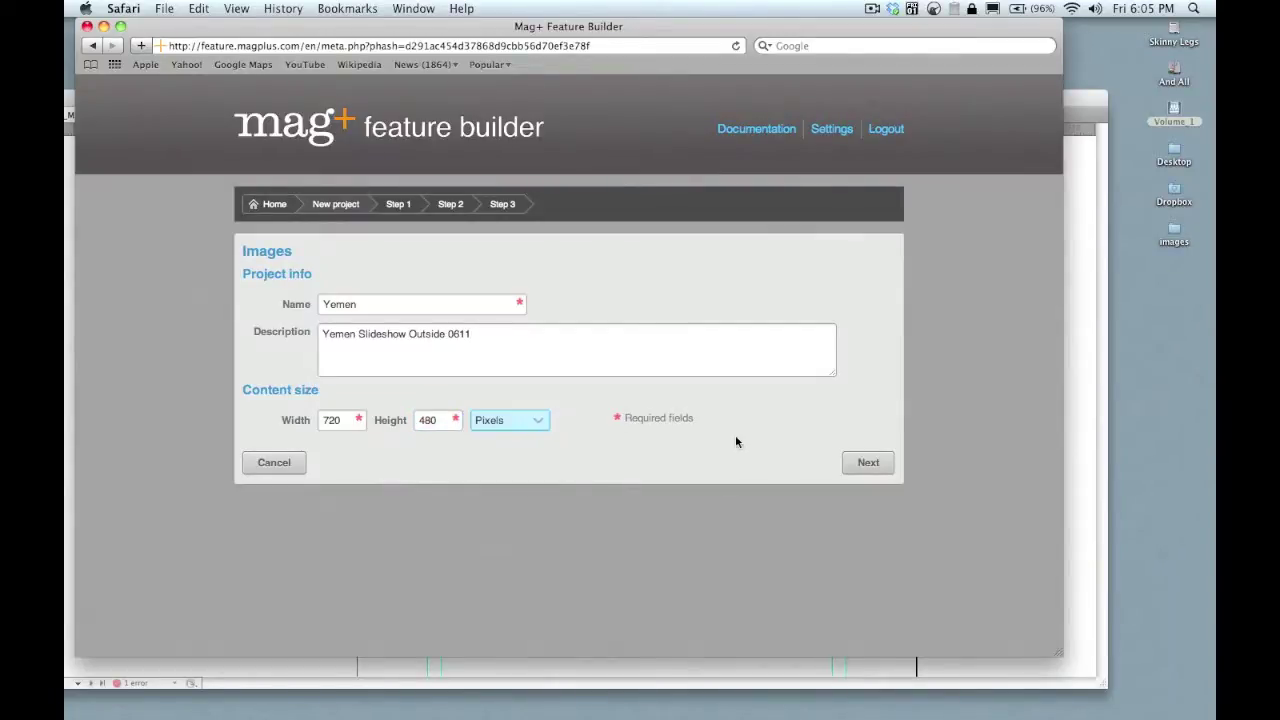
pyautogui.click(866, 464)
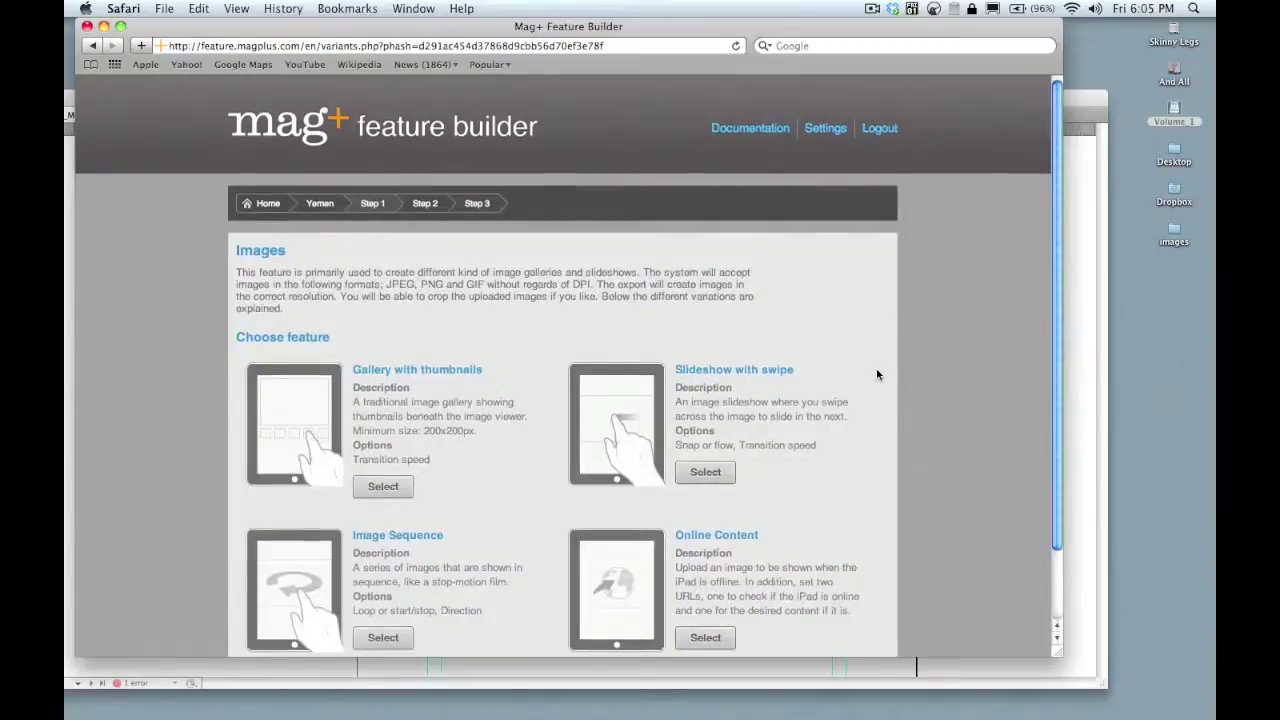
# - Pick the Slideshow with swipe feature for the Yemen project and continue to the Images upload page
pyautogui.scroll(-2, 877, 374)
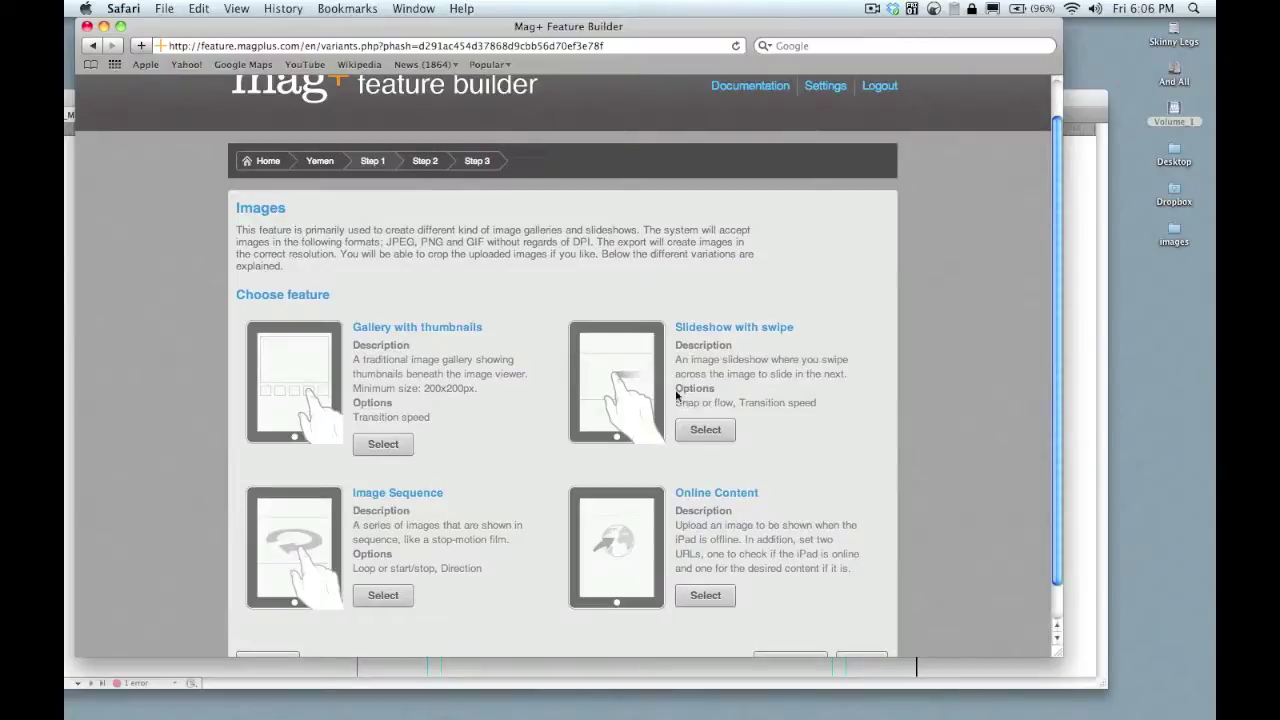
pyautogui.click(705, 431)
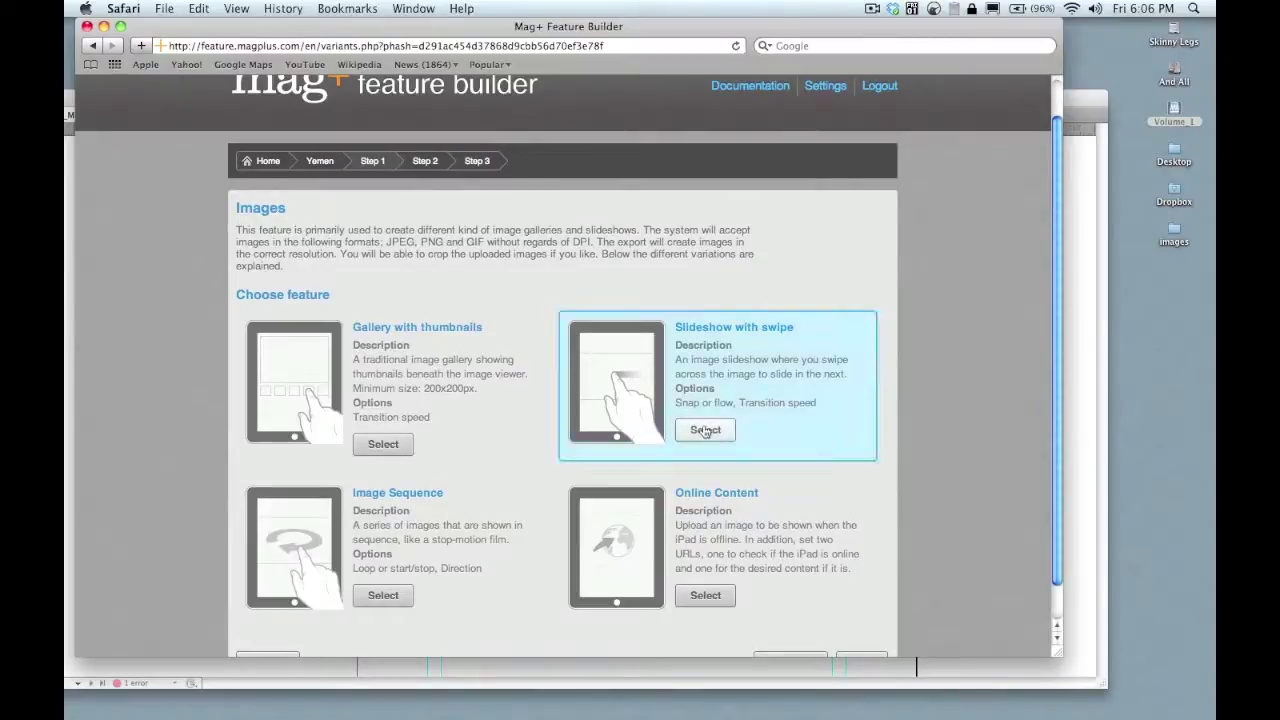
pyautogui.scroll(-2, 863, 457)
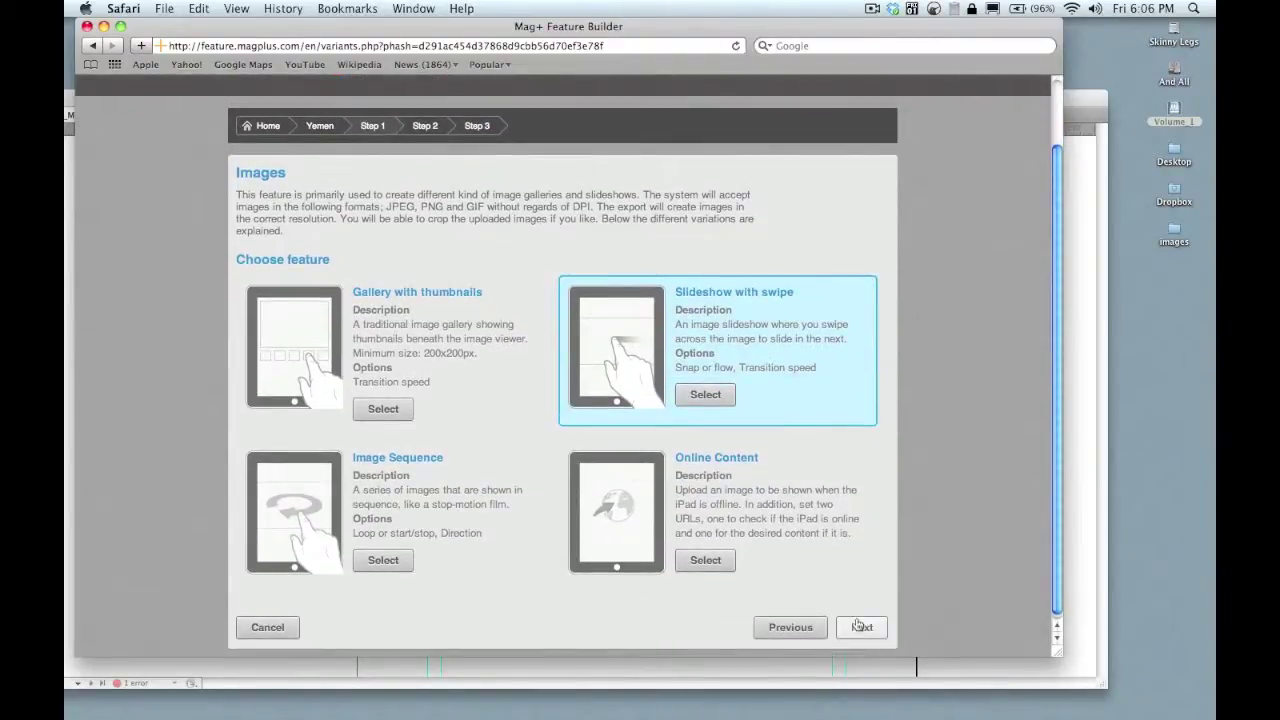
pyautogui.click(860, 627)
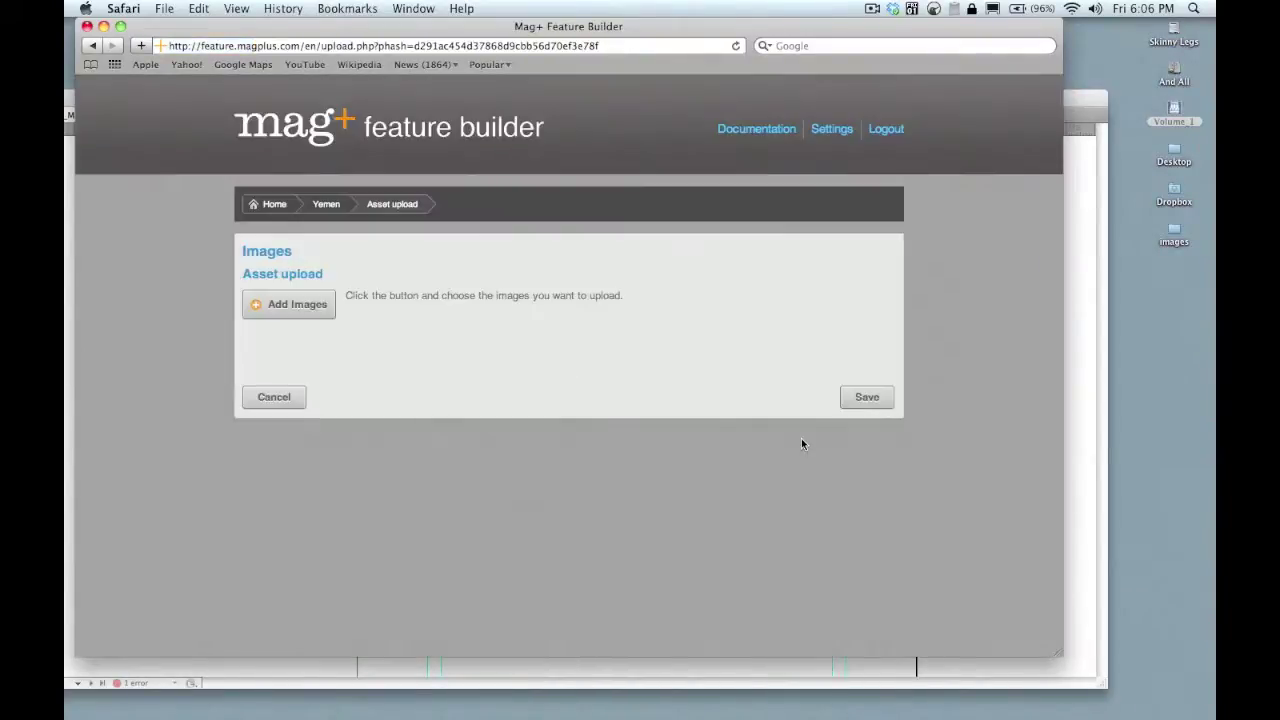
# - Upload Y1.jpg, y2.jpg and Y3.jpg from the Desktop images folder and save them to the slideshow
pyautogui.click(318, 304)
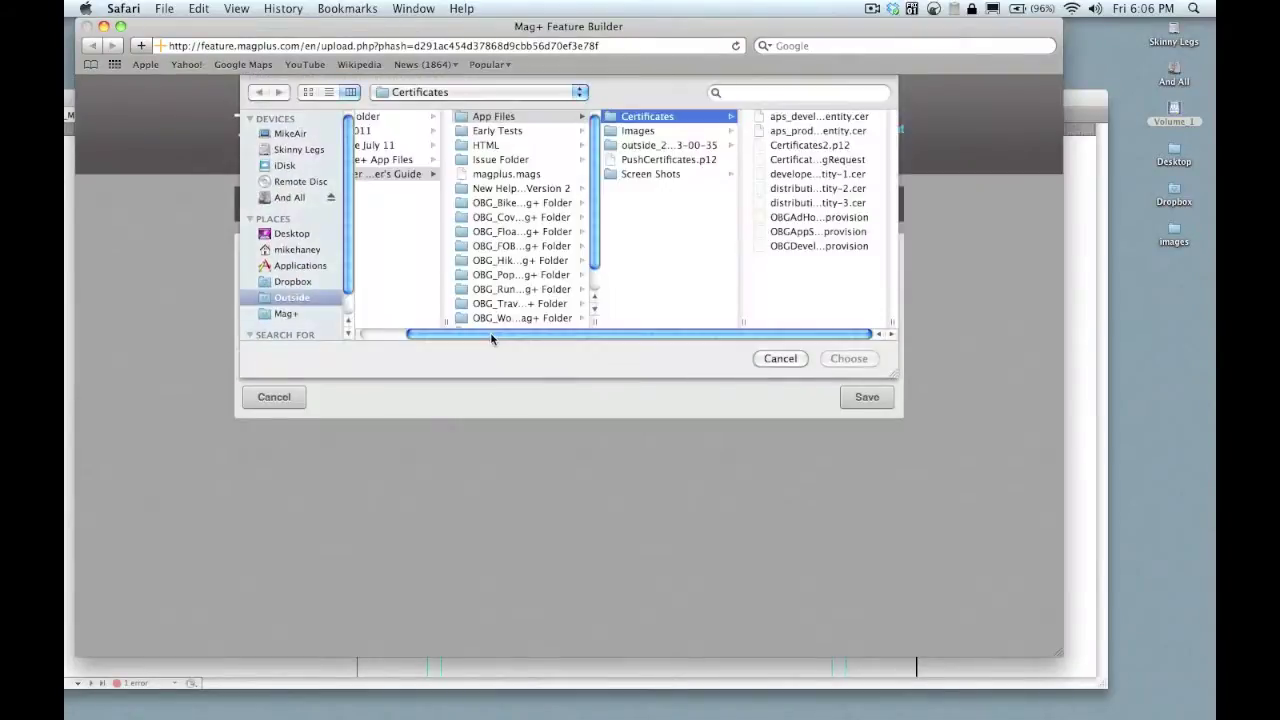
pyautogui.press('super+shift+d')
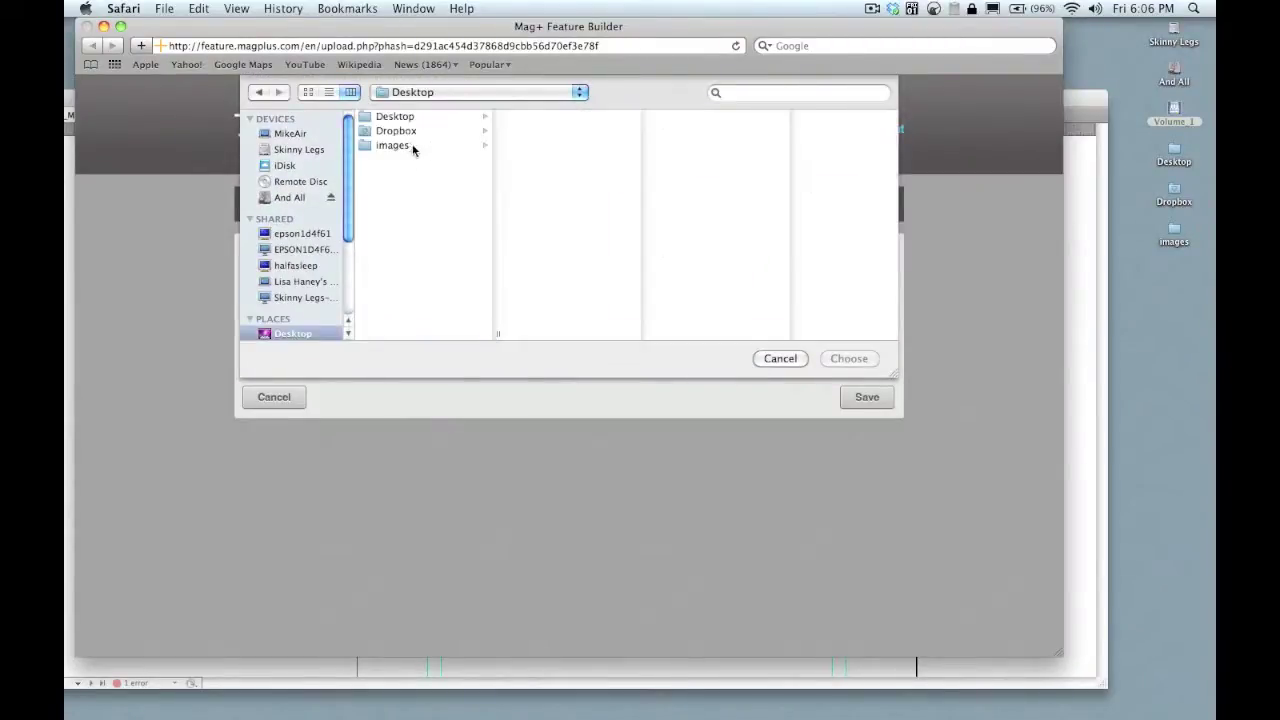
pyautogui.click(409, 146)
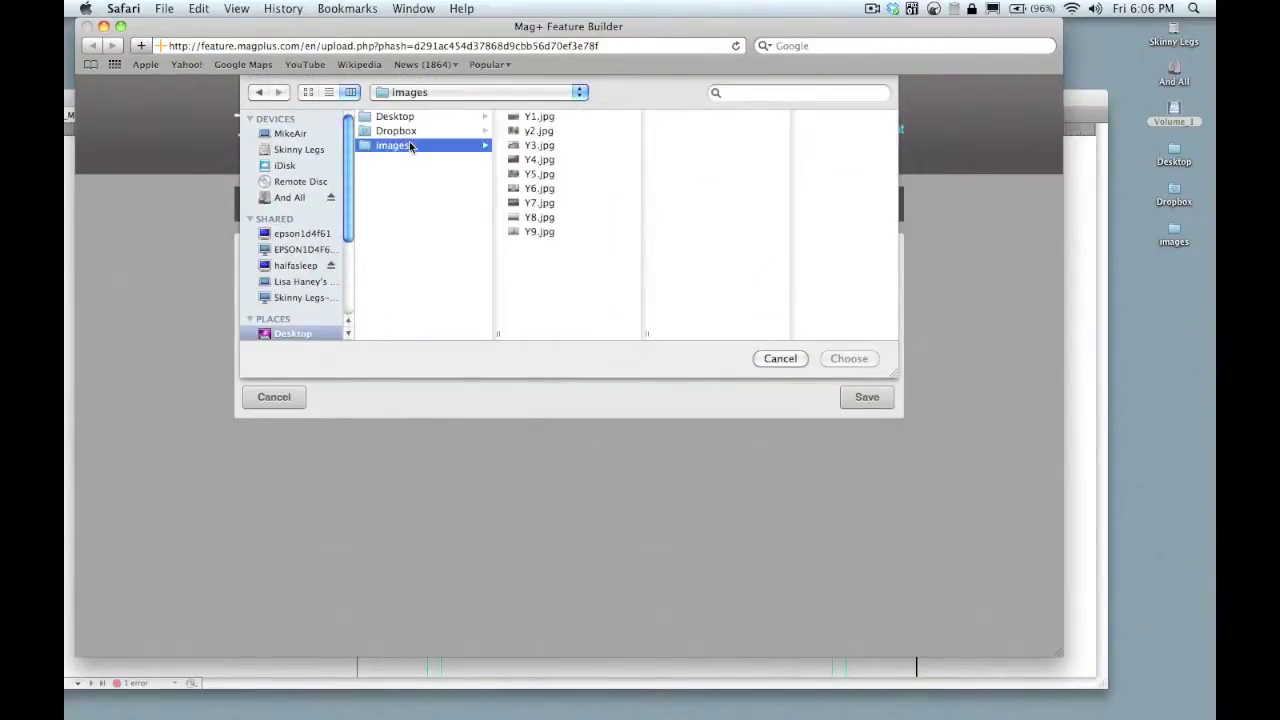
pyautogui.click(527, 120)
pyautogui.keyDown('shift'); pyautogui.click(531, 147); pyautogui.keyUp('shift')
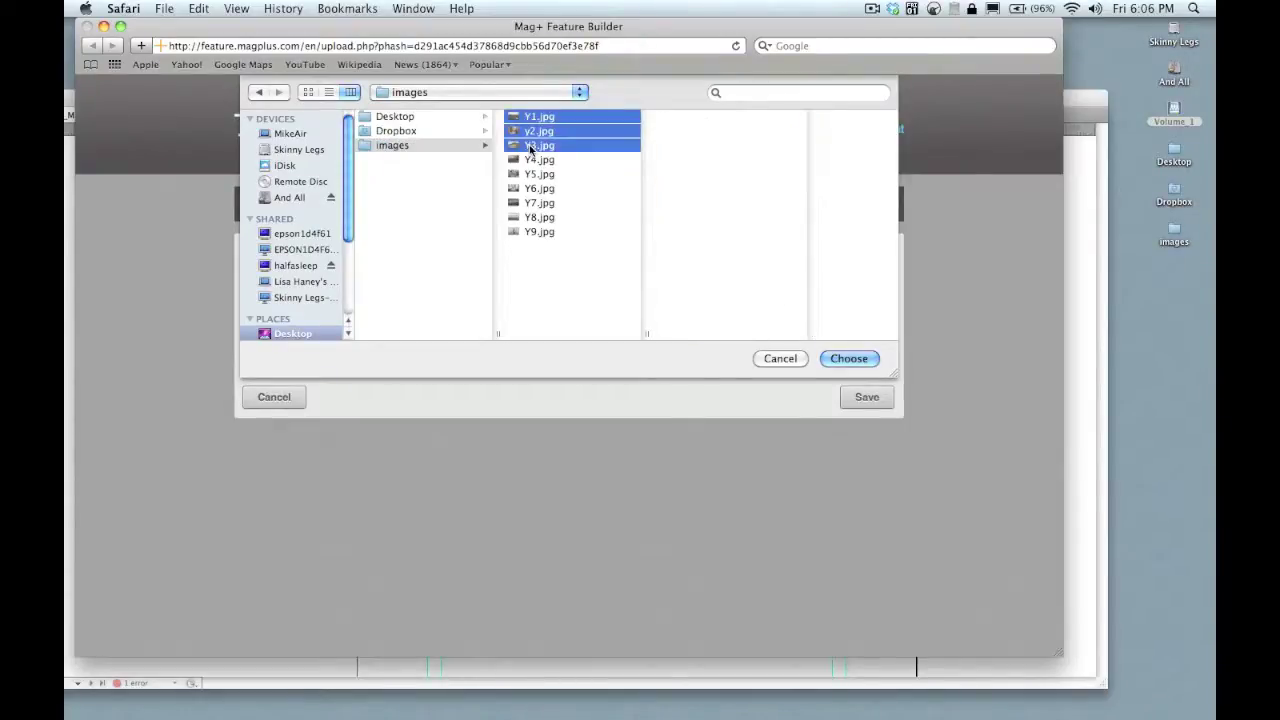
pyautogui.click(840, 358)
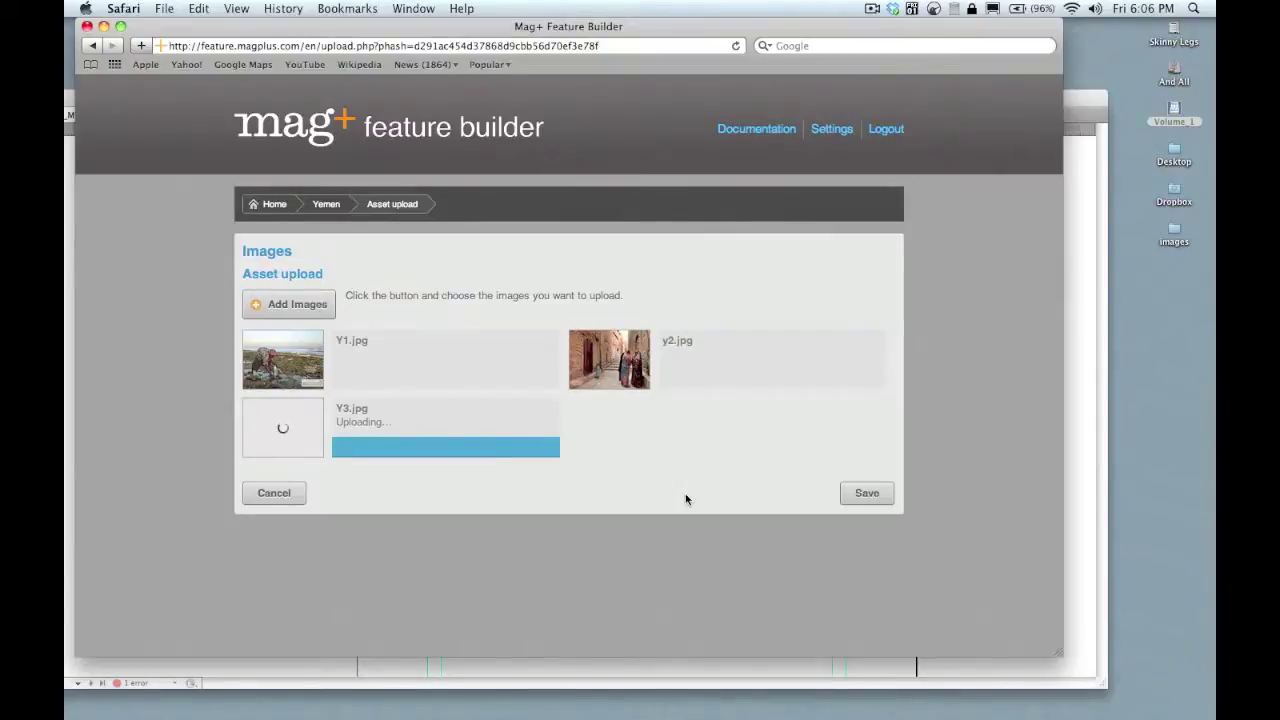
pyautogui.click(866, 495)
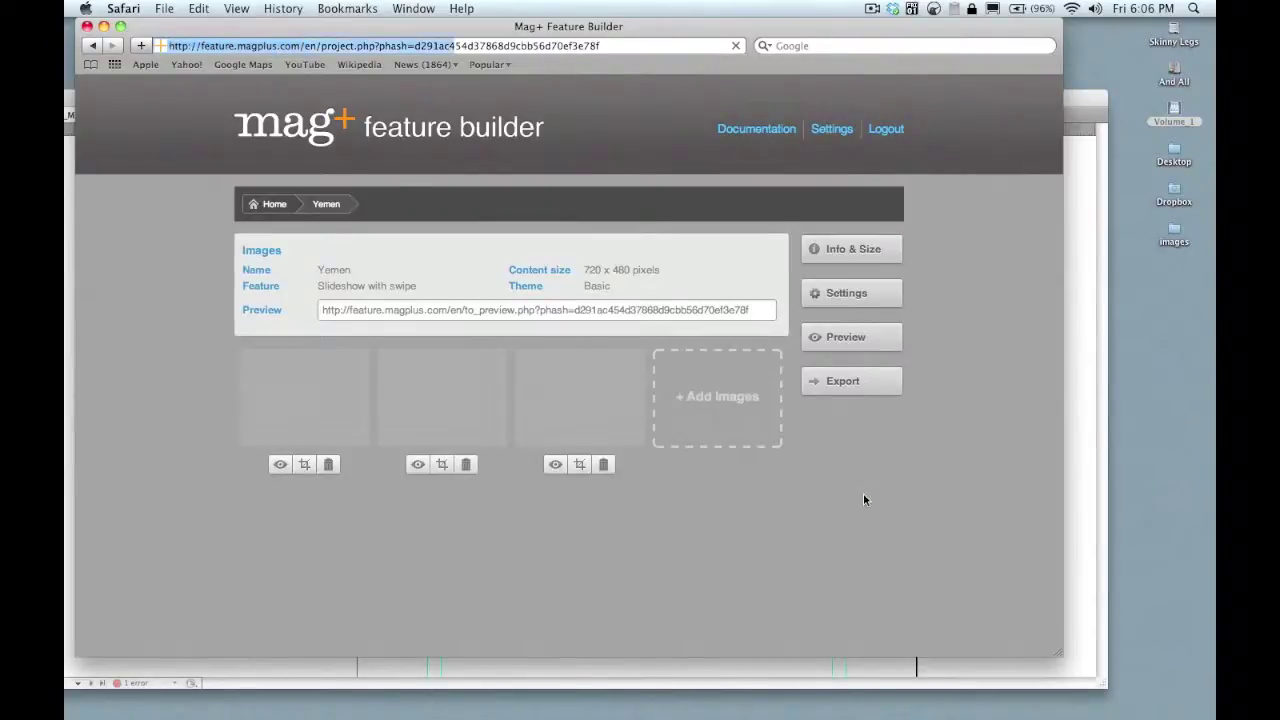
# - Review the project's name, description and size in the Info & Size panel
pyautogui.moveTo(628, 432)
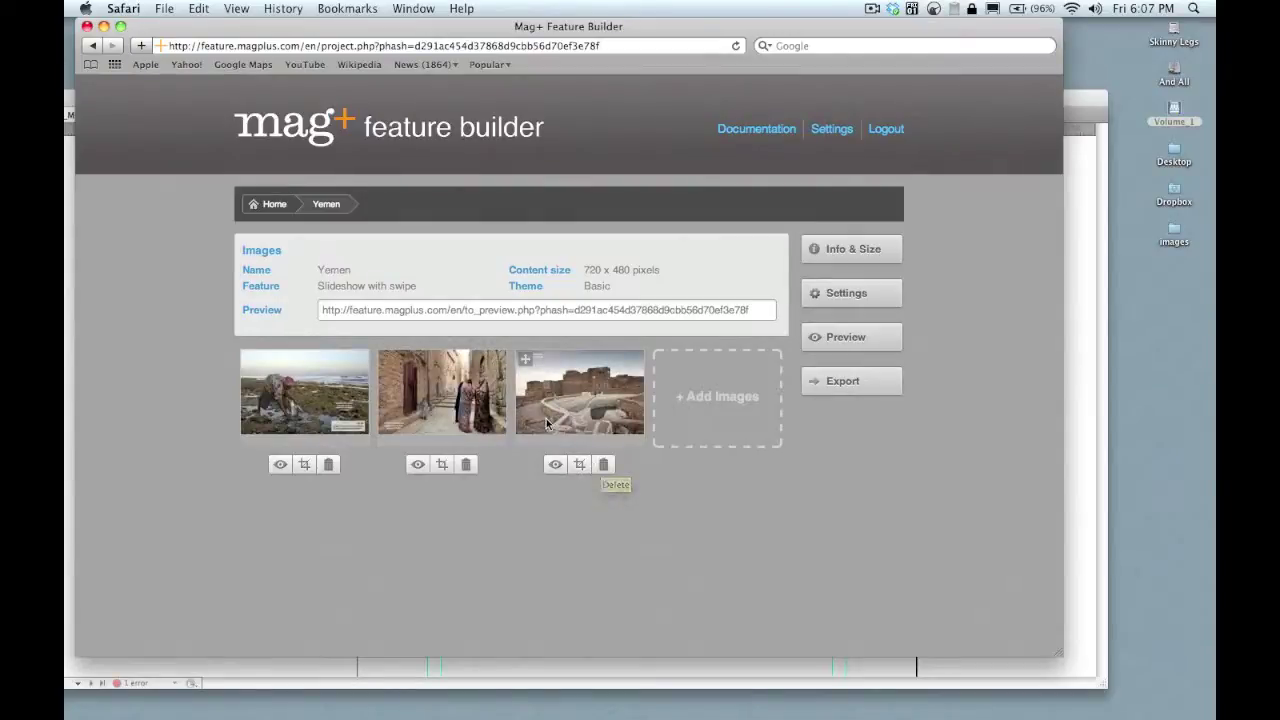
pyautogui.click(851, 251)
pyautogui.click(851, 251)
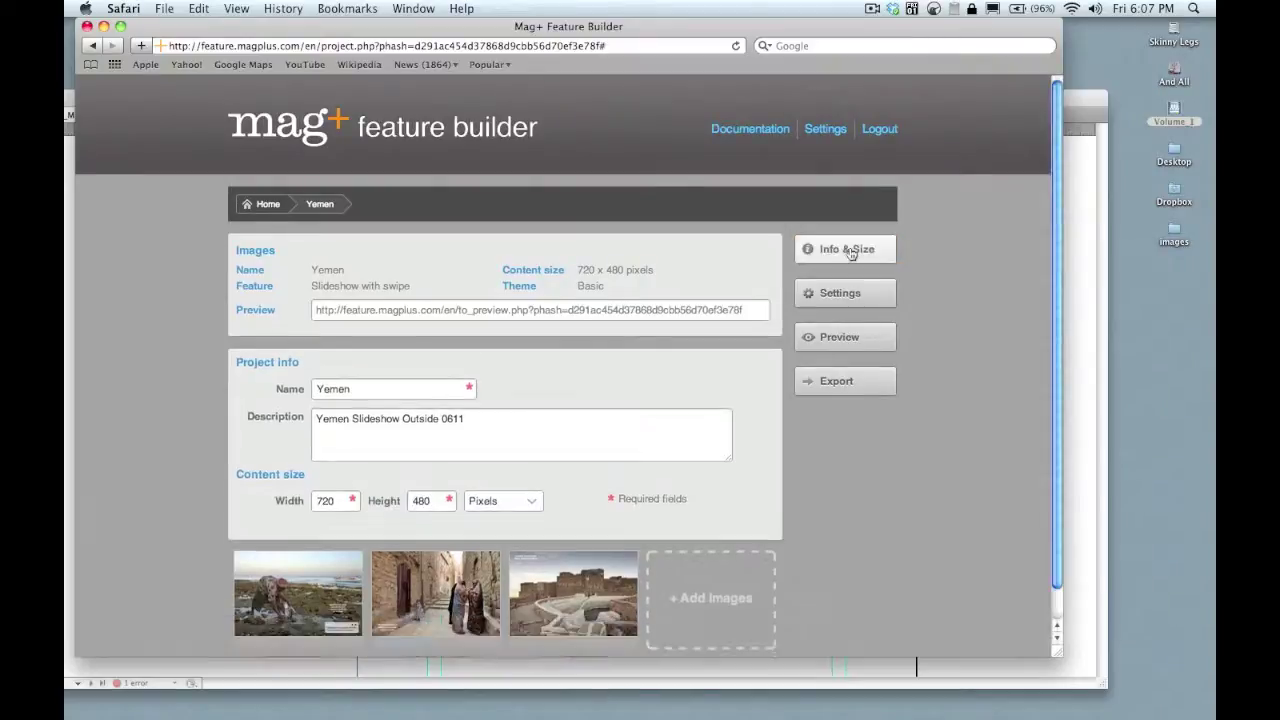
# - Set the slideshow's browsing mode to Snap in Settings and preview it in a new tab
pyautogui.click(846, 297)
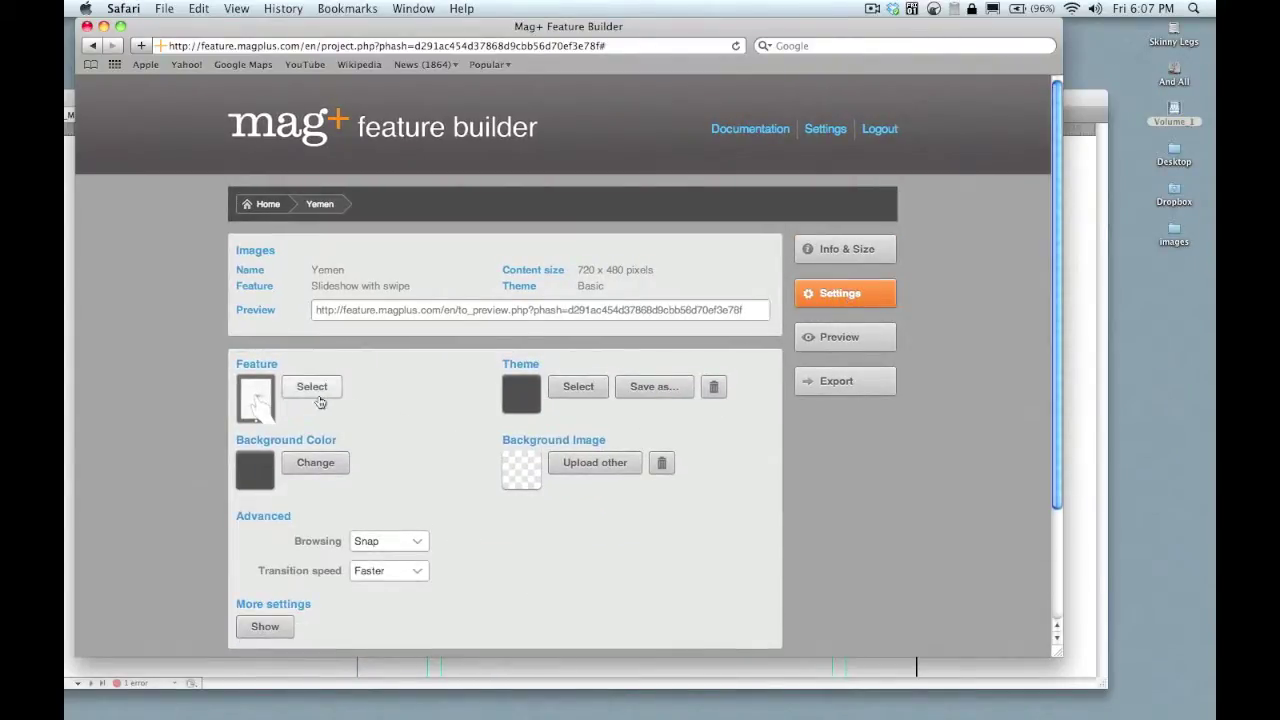
pyautogui.click(416, 547)
pyautogui.click(418, 532)
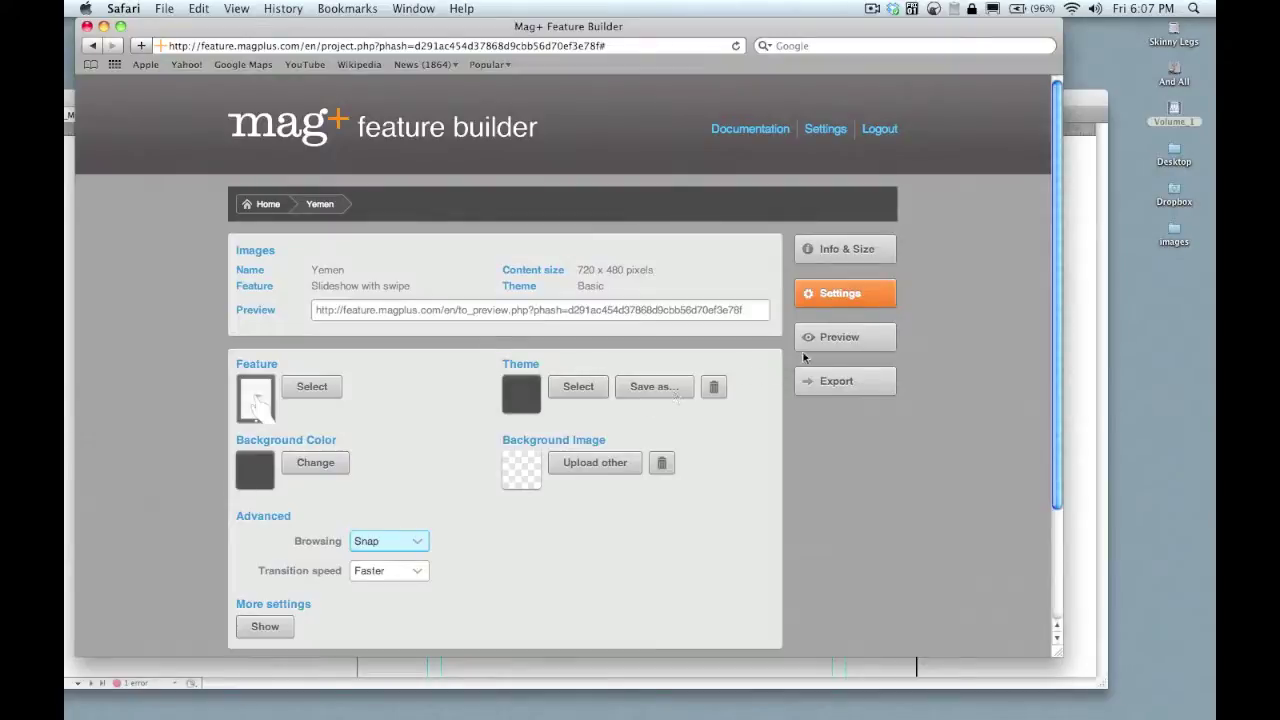
pyautogui.click(835, 337)
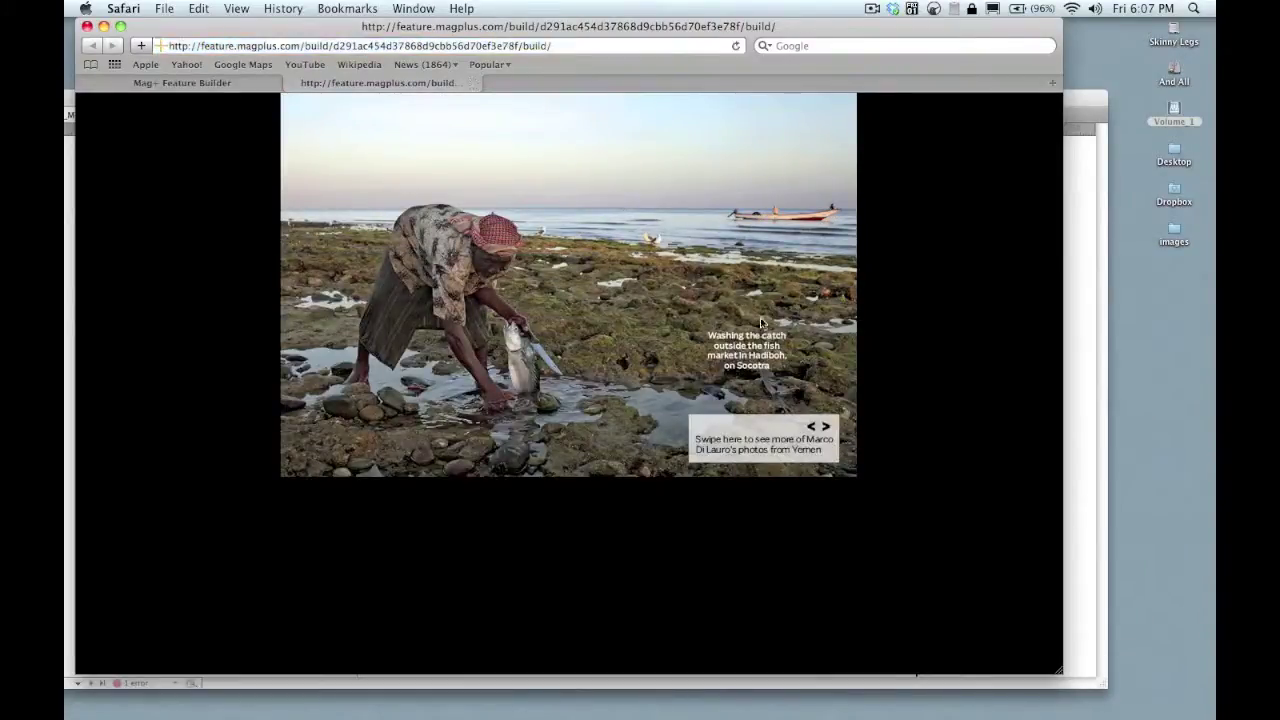
# - Swipe the preview to the Thula alley and water basin photos, then go back to the Yemen project page
pyautogui.moveTo(720, 330); pyautogui.dragTo(309, 351)
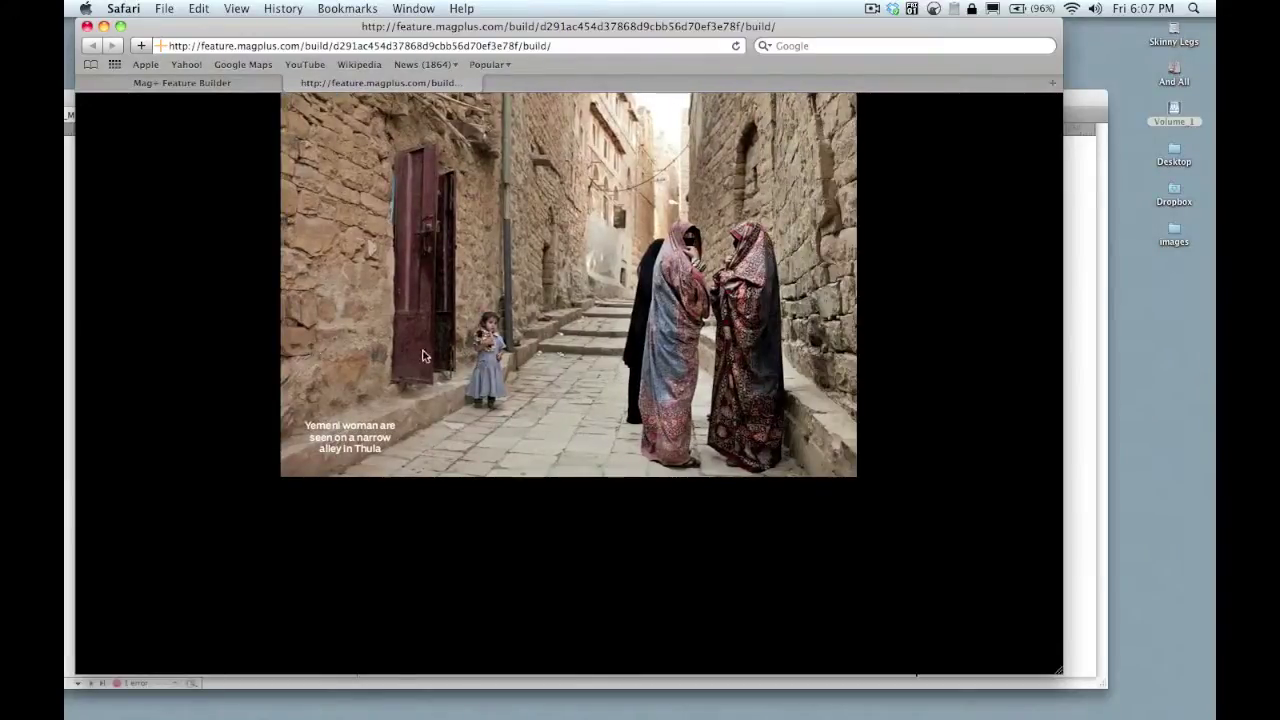
pyautogui.moveTo(815, 412); pyautogui.dragTo(334, 410)
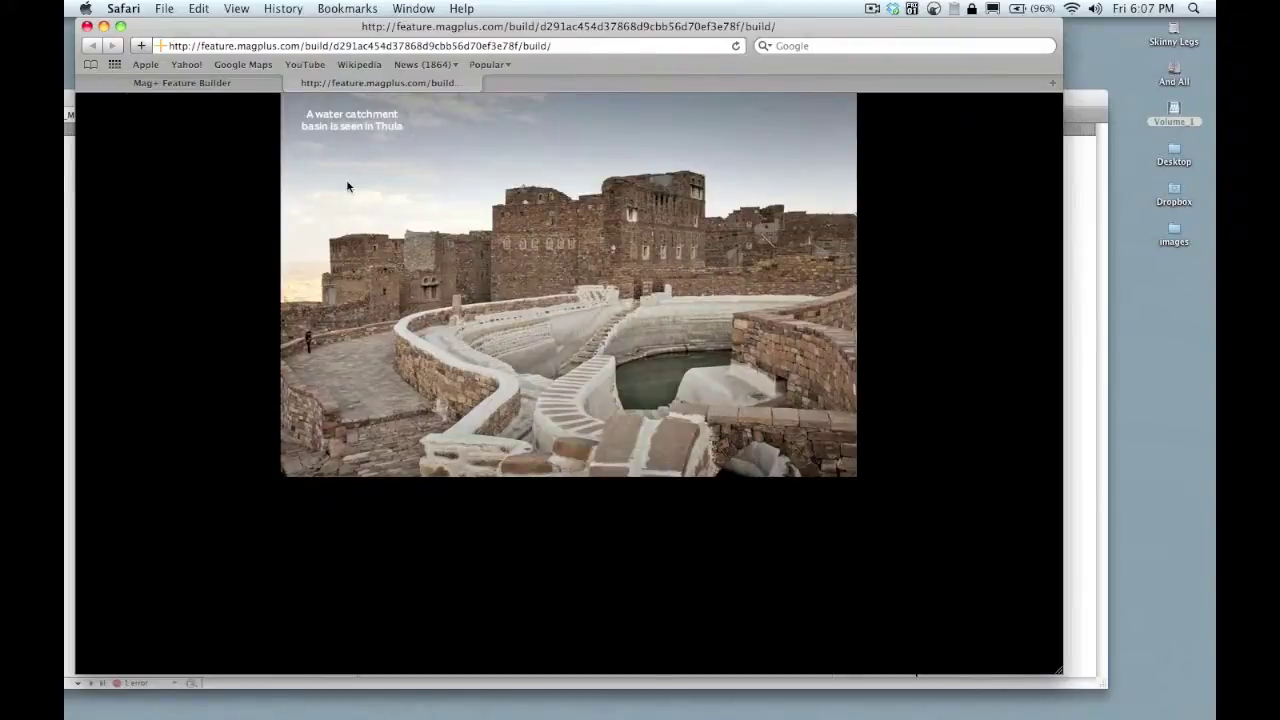
pyautogui.click(248, 84)
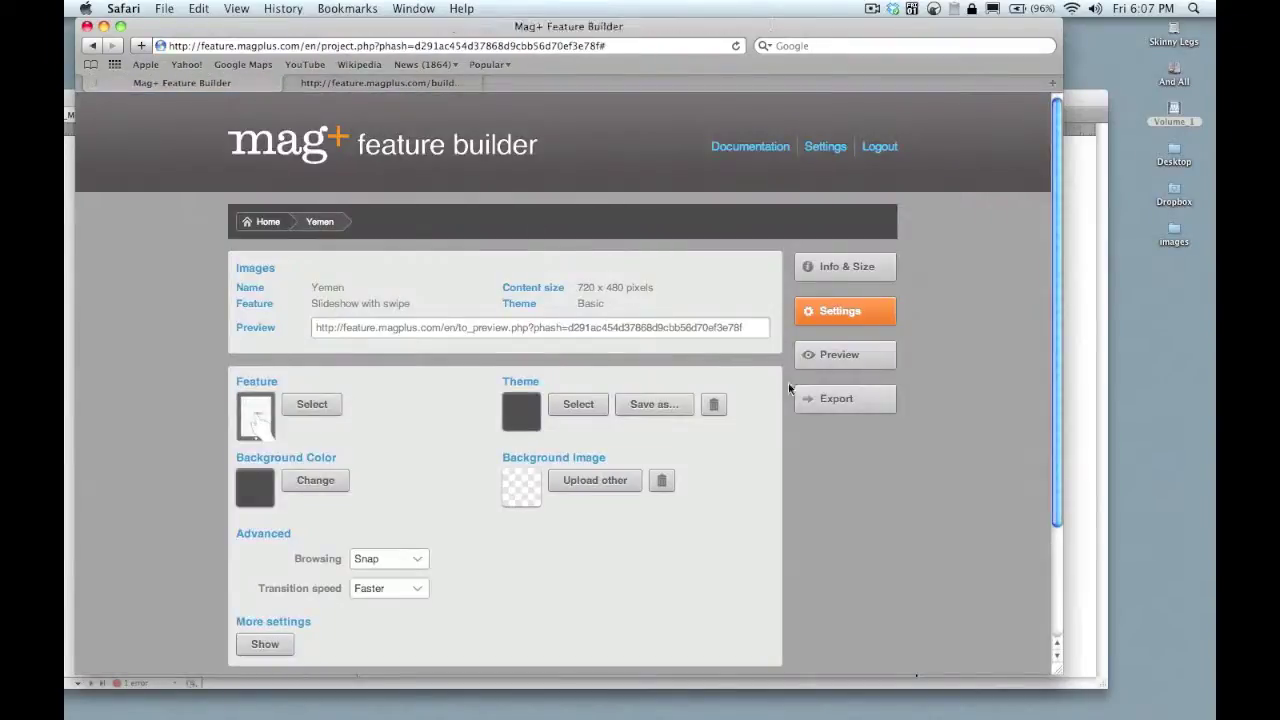
# - Export the Yemen slideshow as a build package and show it in the Finder Downloads folder
pyautogui.click(850, 400)
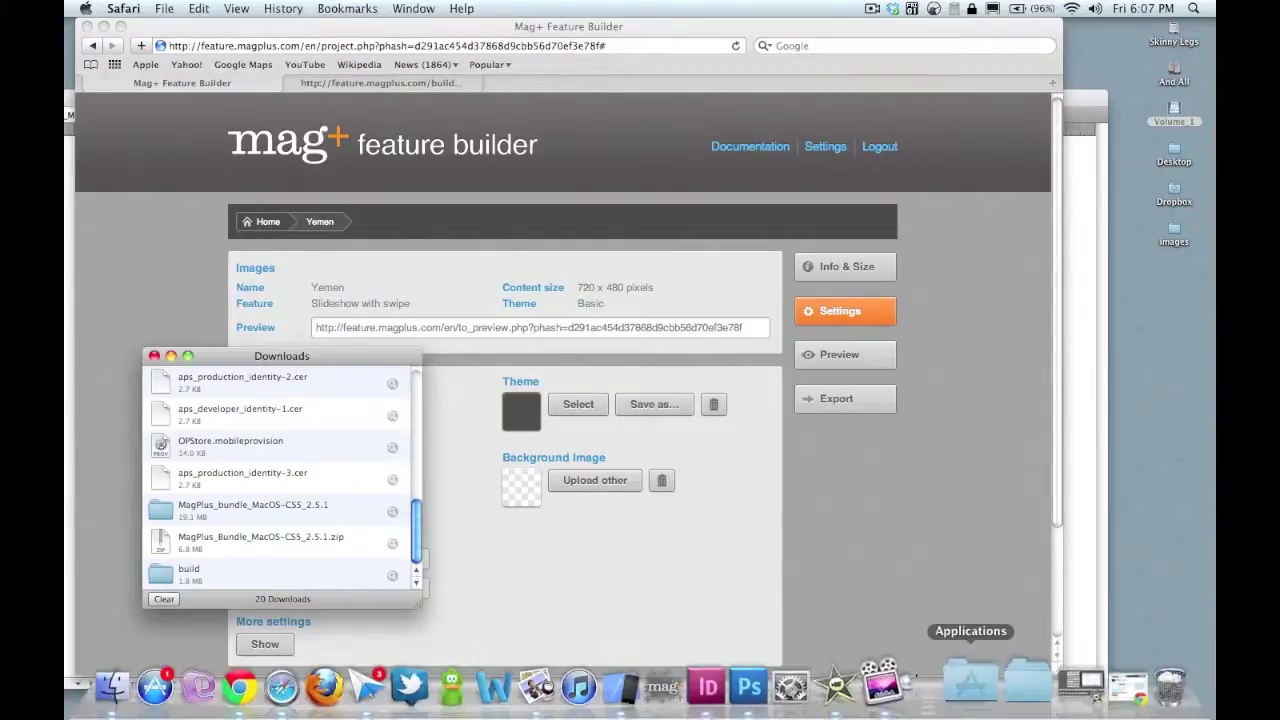
pyautogui.click(1012, 690)
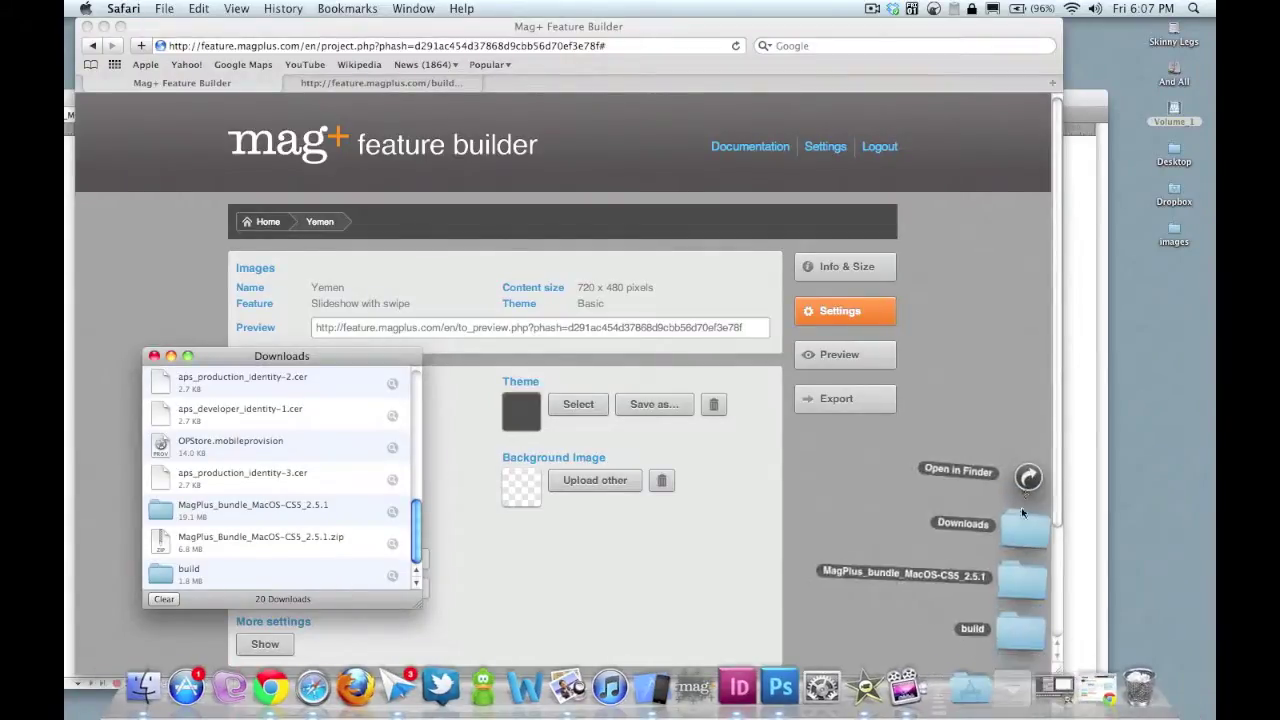
pyautogui.click(1020, 477)
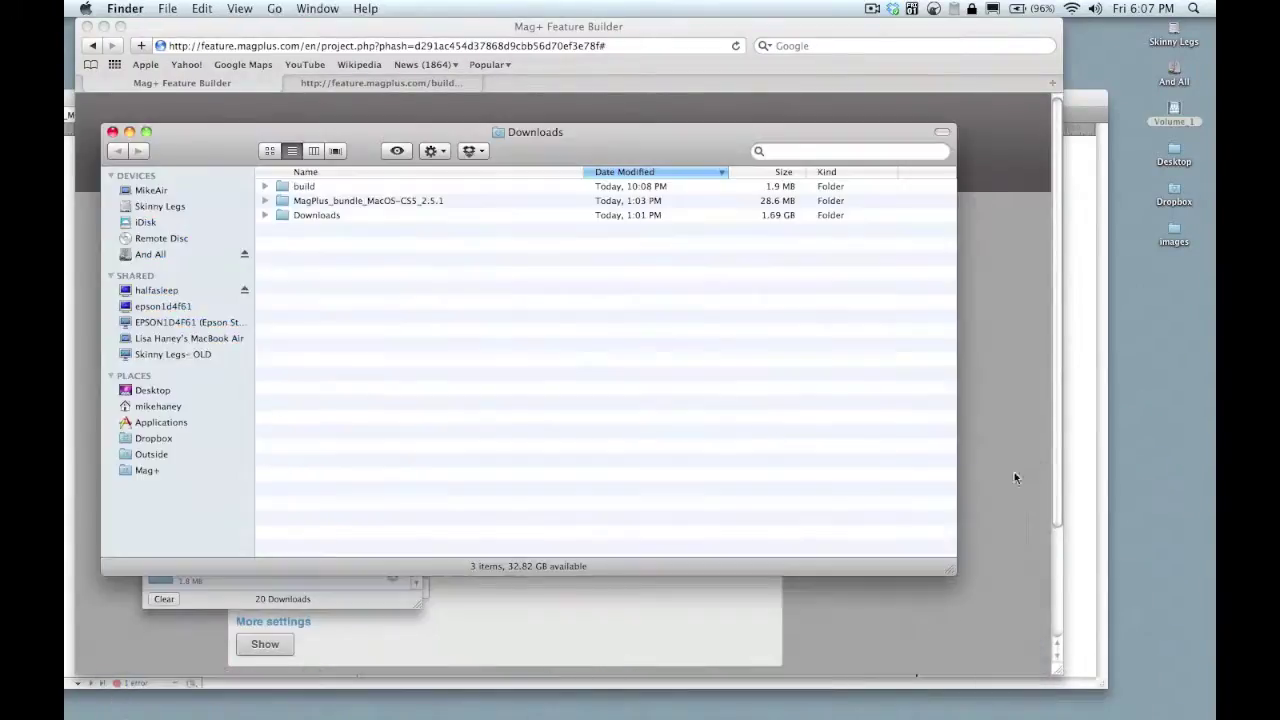
# - Expand the build and assets folders, Quick Look layout.png, then collapse assets again
pyautogui.click(266, 187)
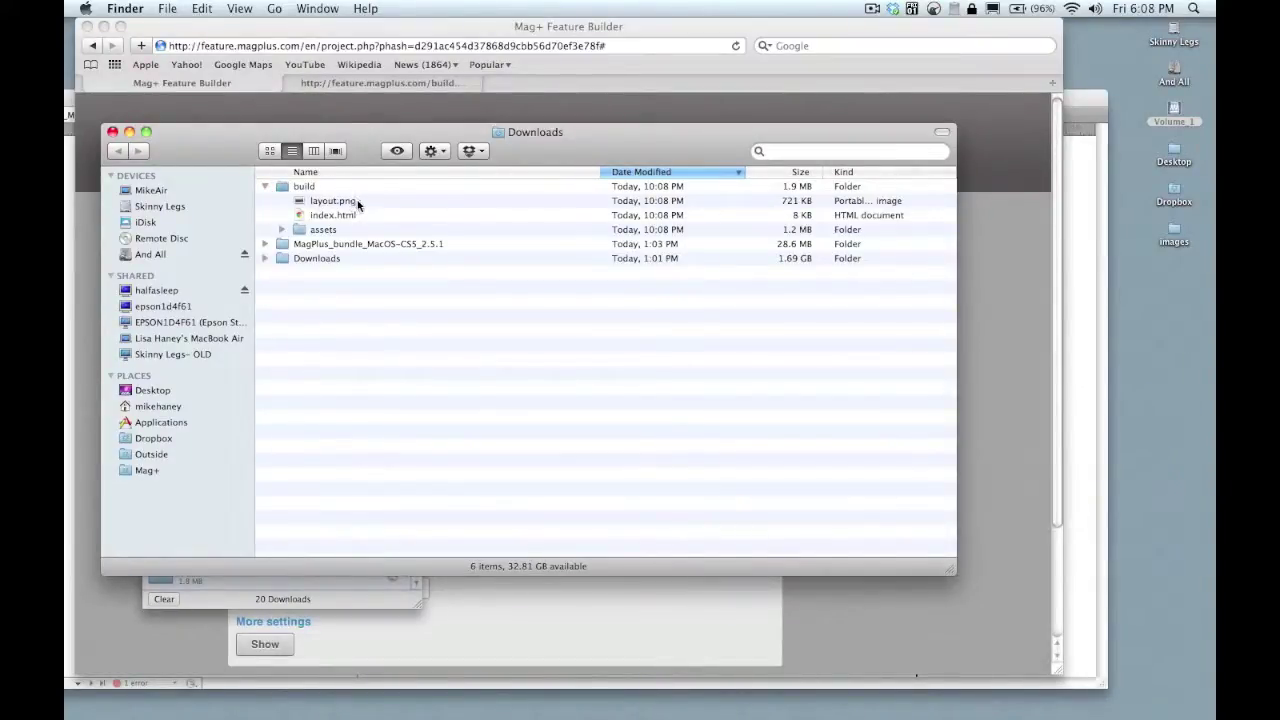
pyautogui.click(281, 230)
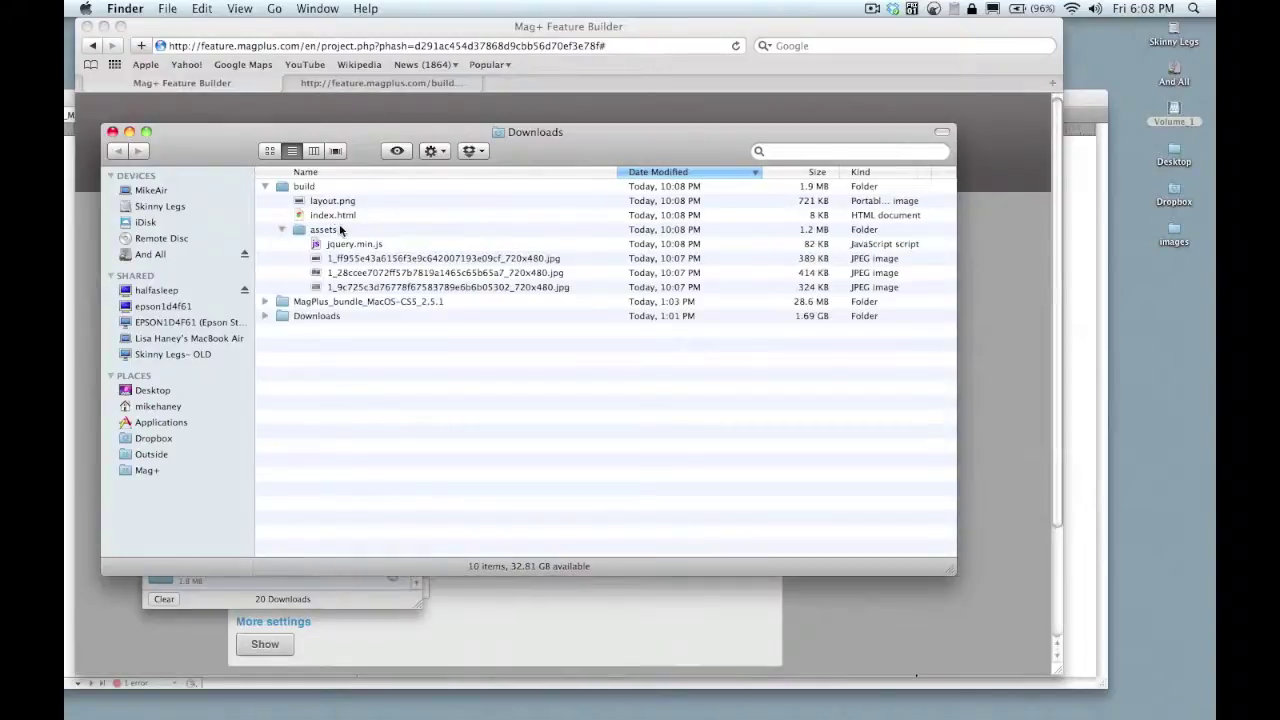
pyautogui.click(327, 201)
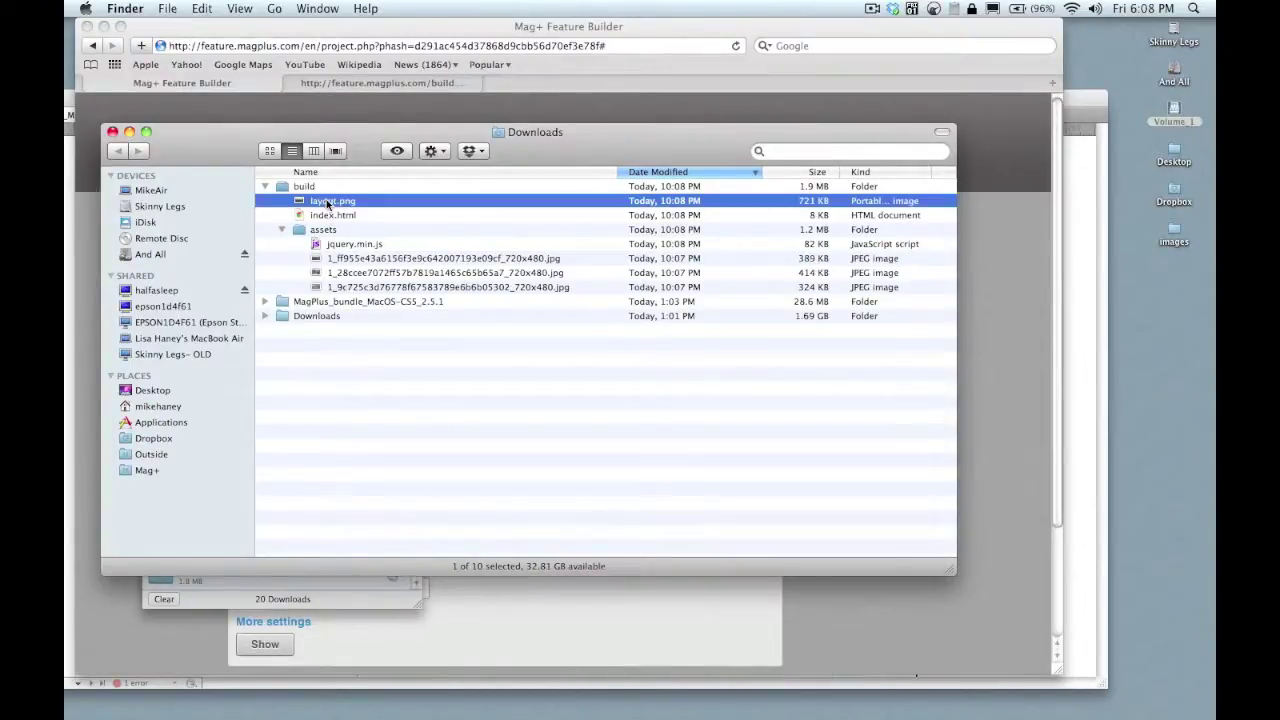
pyautogui.press('space')
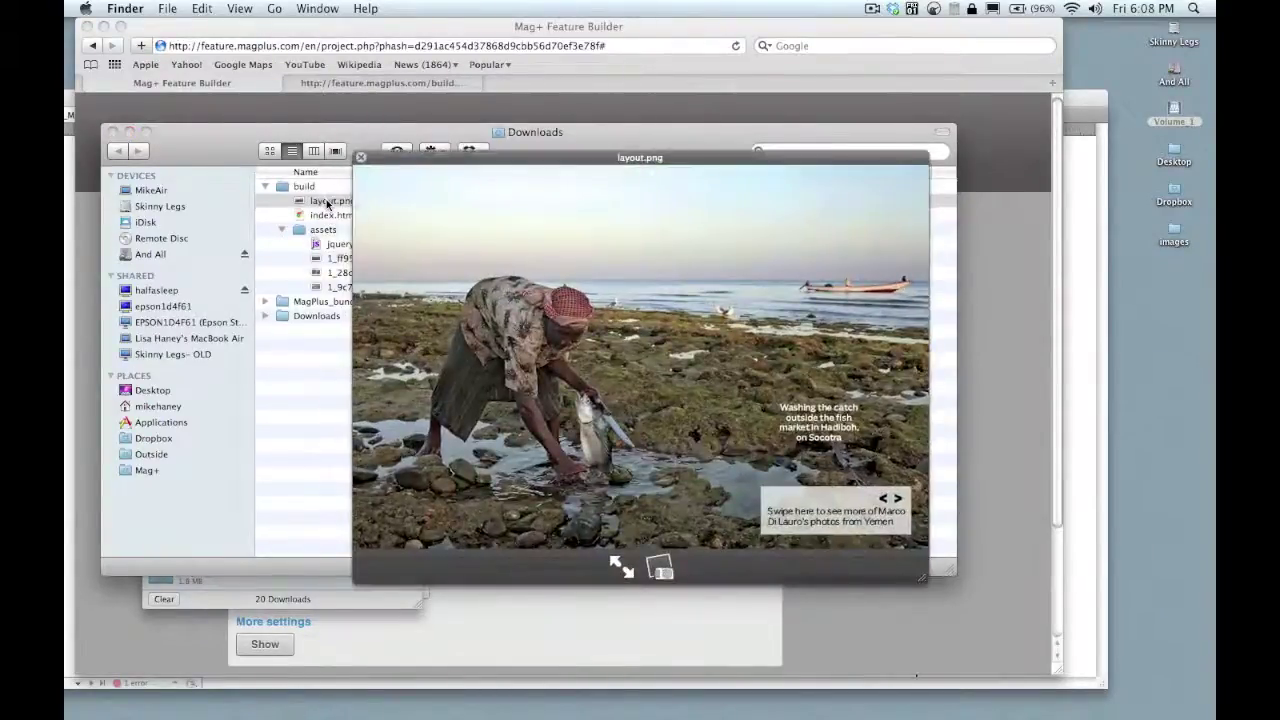
pyautogui.press('space')
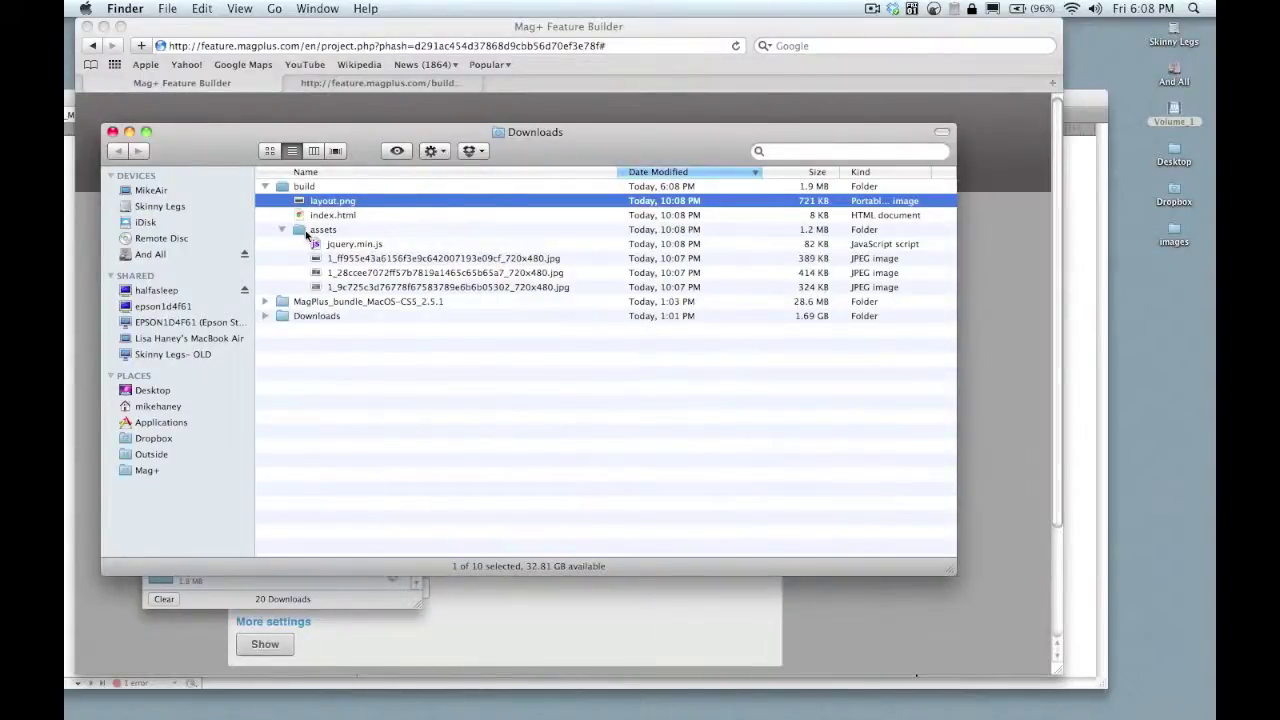
pyautogui.click(281, 230)
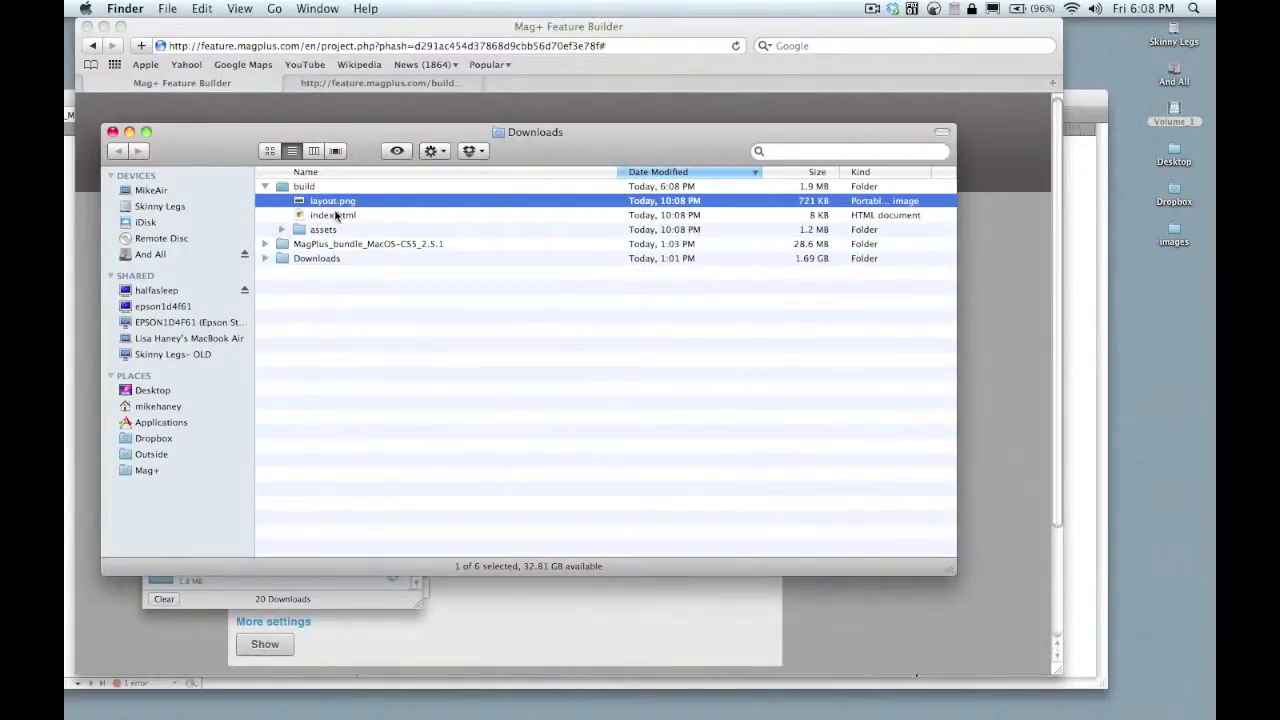